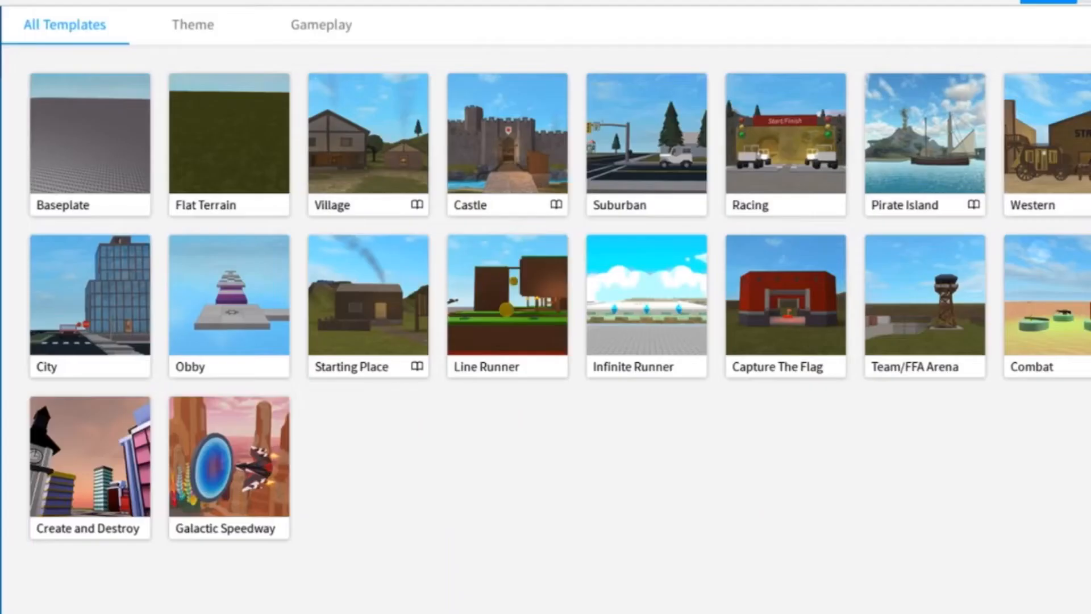
- Create a new place from the Baseplate template
left_click(120, 183)
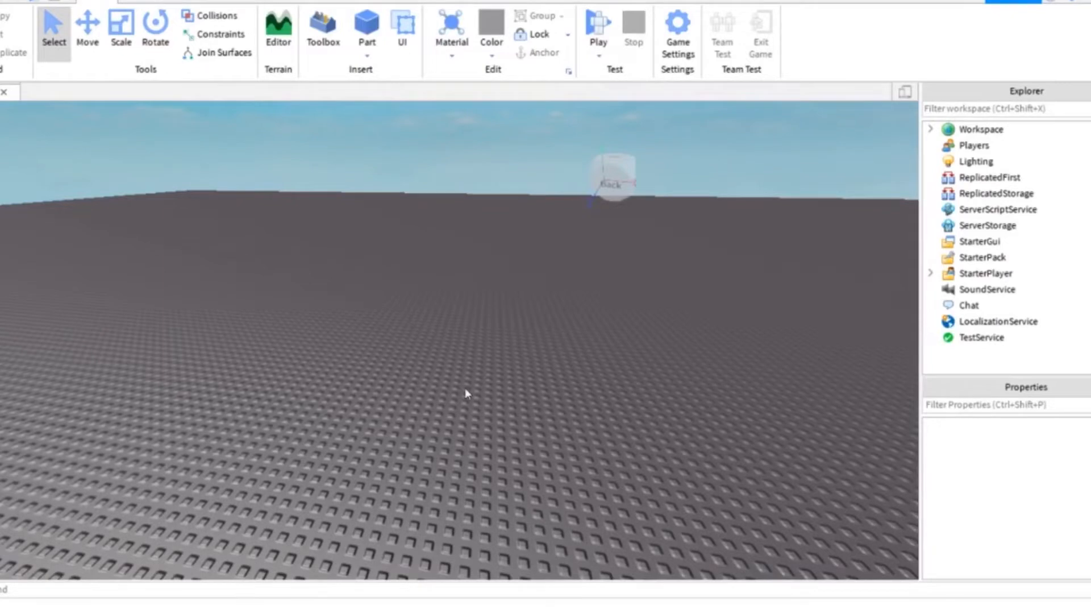
right_click(491, 382)
left_click(288, 374)
scroll(288, 374, "down", 3)
scroll(288, 373, "up", 5)
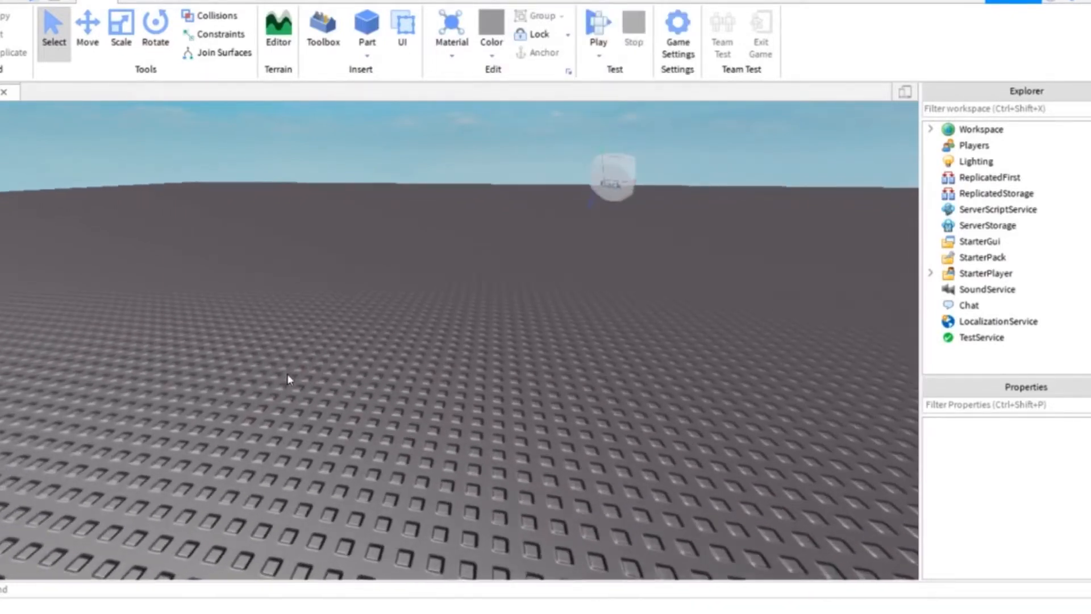
scroll(288, 373, "down", 2)
scroll(288, 373, "down", 2)
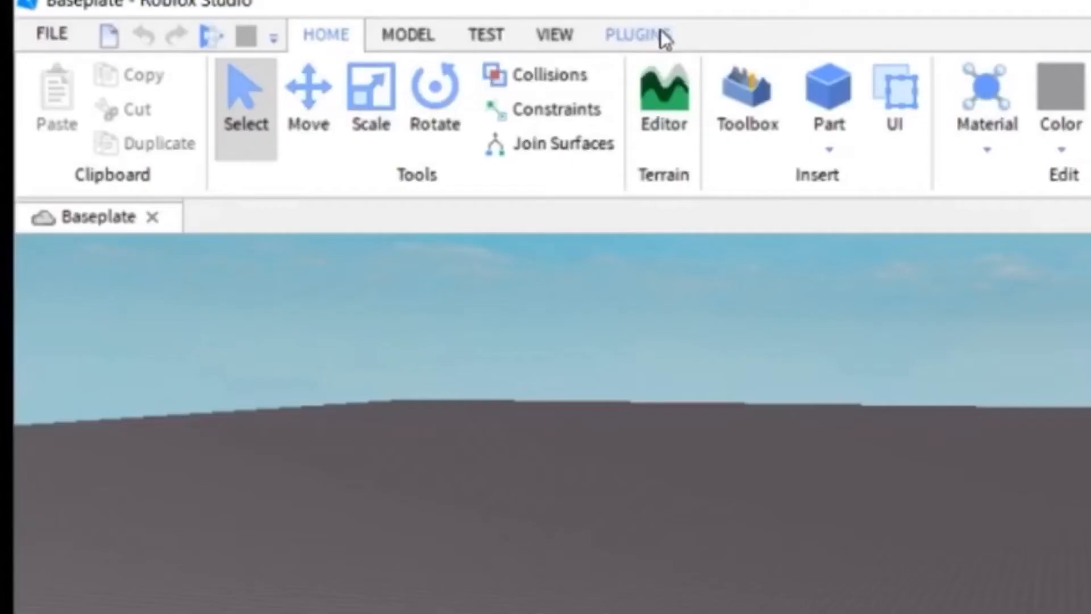
- Open the Load Character plugin and clear its default username
left_click(278, 0)
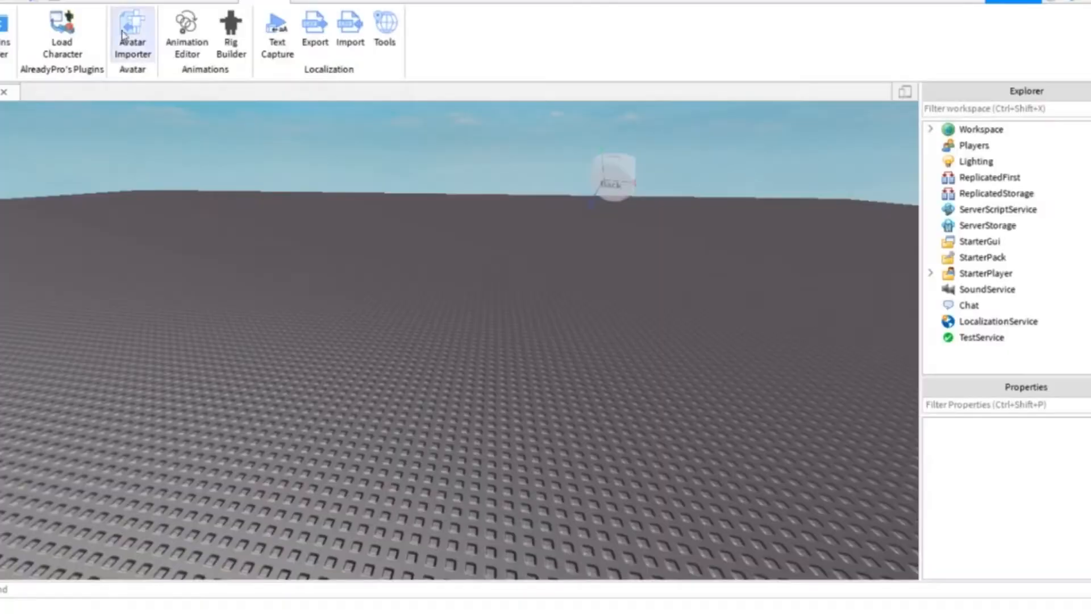
left_click(63, 35)
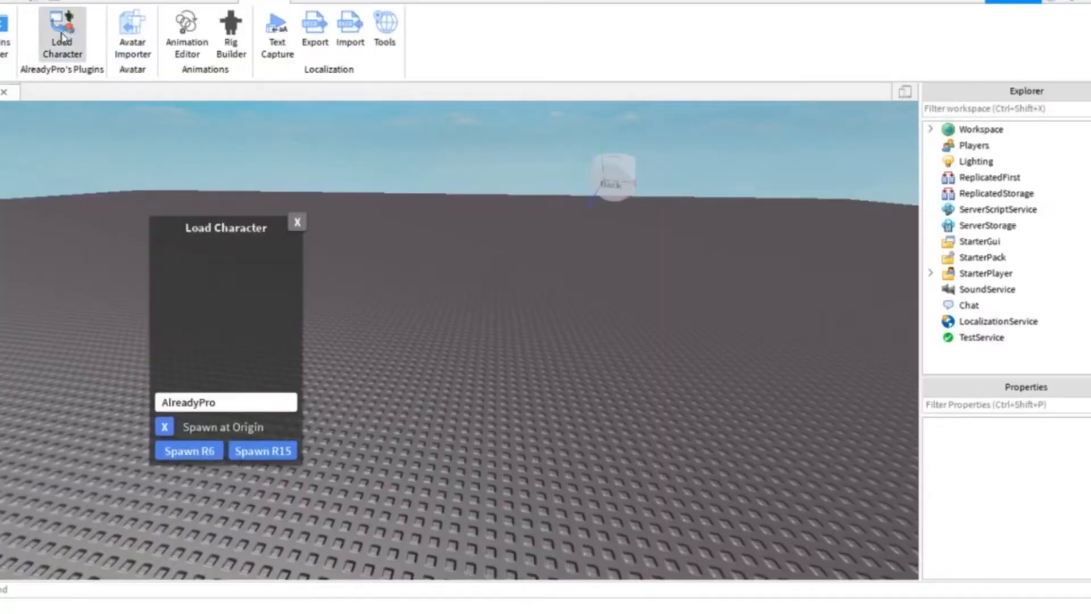
left_click(246, 402)
key("BackSpace")
key("BackSpace")
key("BackSpace")
key("BackSpace")
key("BackSpace")
key("BackSpace")
key("BackSpace")
key("BackSpace")
key("BackSpace")
key("BackSpace")
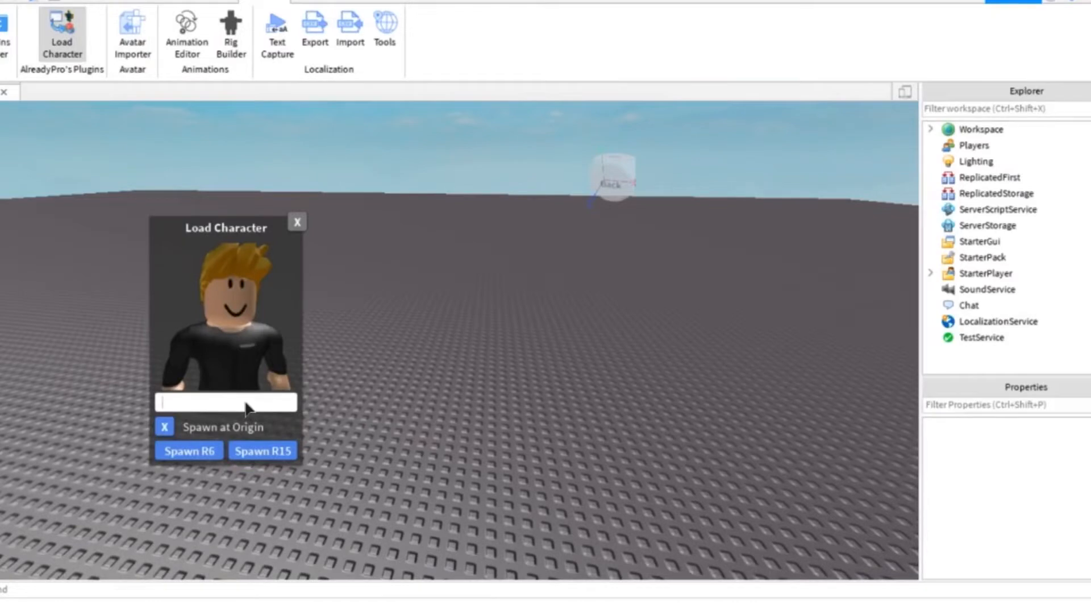
type("faeglo")
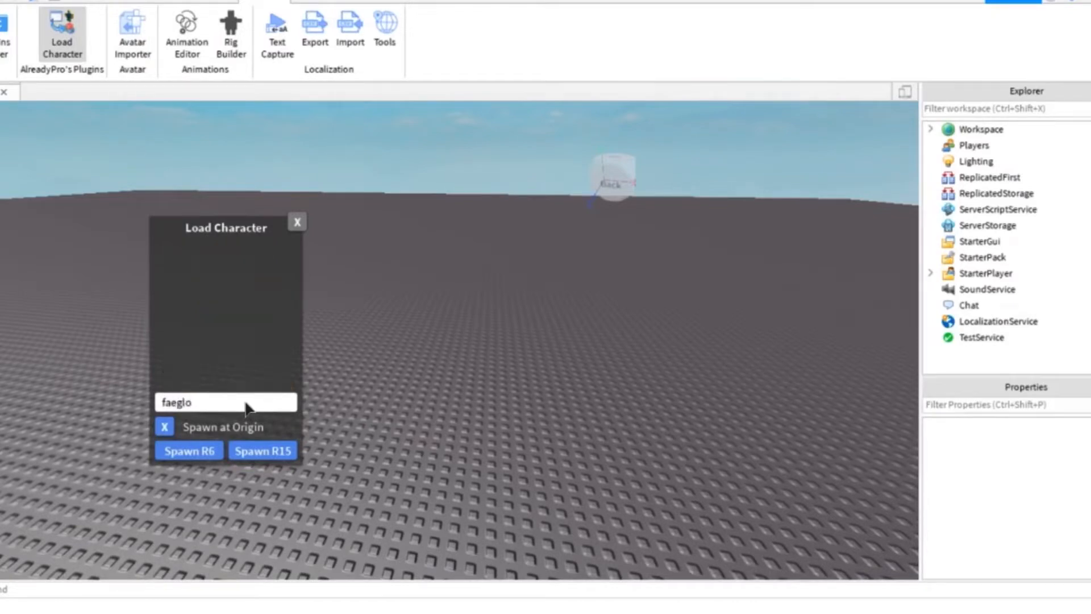
type("w")
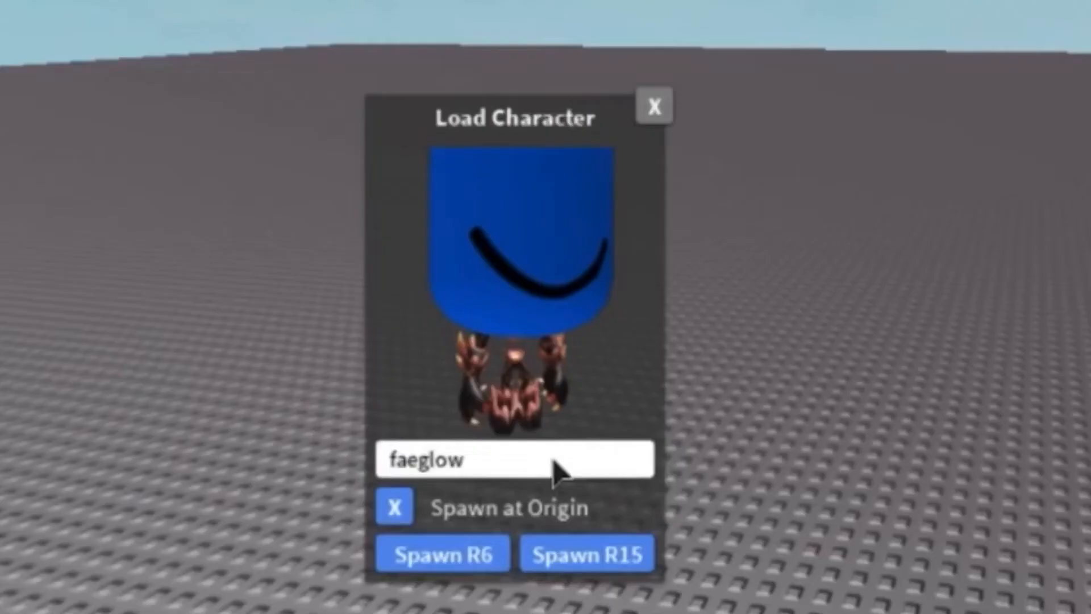
key("BackSpace")
key("BackSpace")
key("BackSpace")
key("BackSpace")
key("BackSpace")
key("BackSpace")
key("BackSpace")
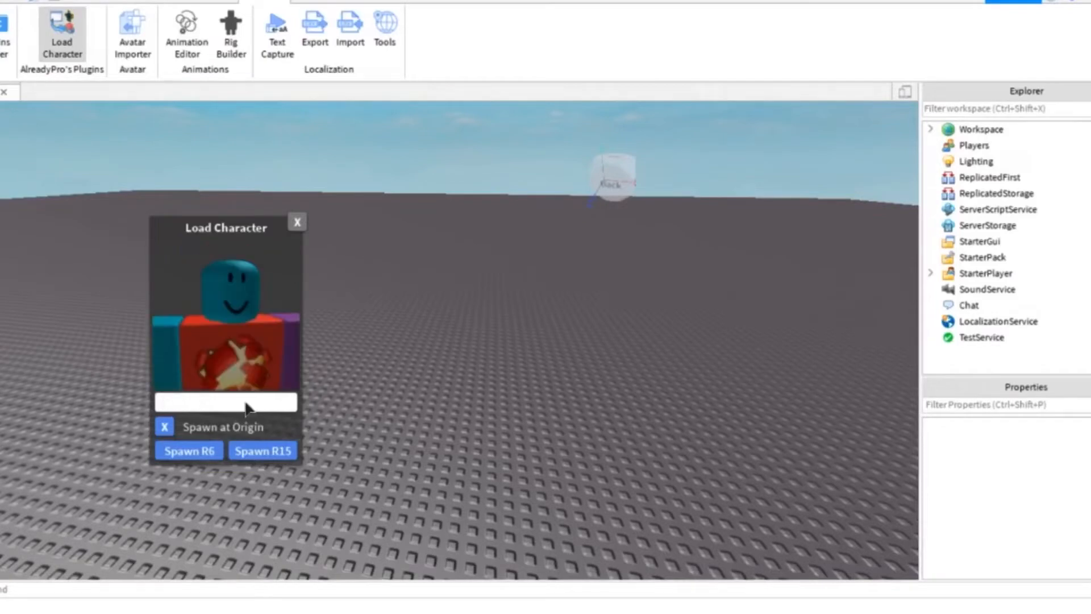
- Enter the wanted avatar's username, spawn it as an R15 character, and close the Load Character window
type("a")
type("iidustyyr")
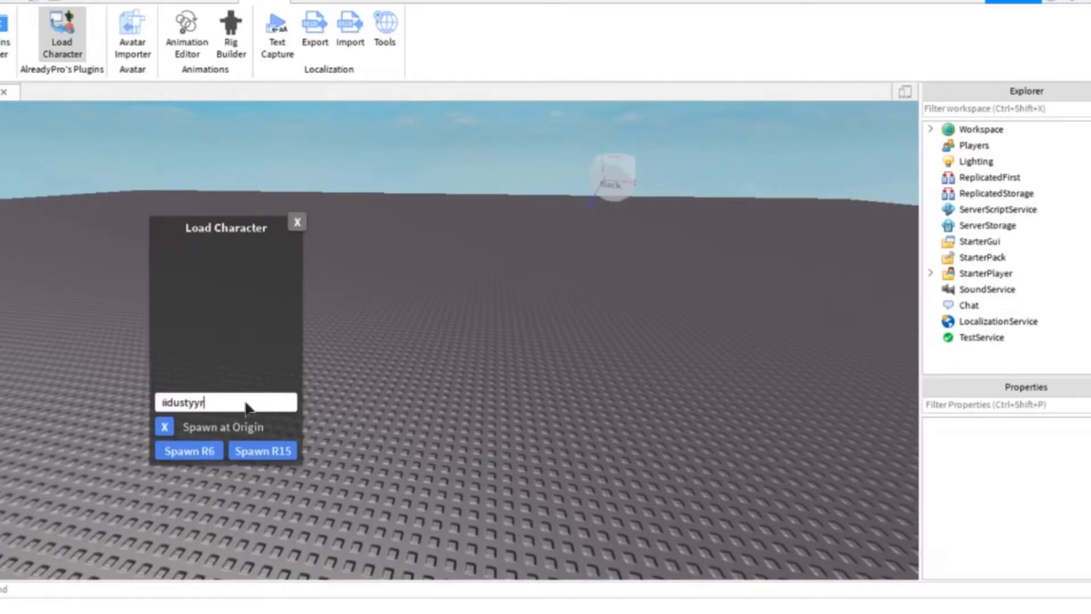
key("BackSpace")
type("xrxses")
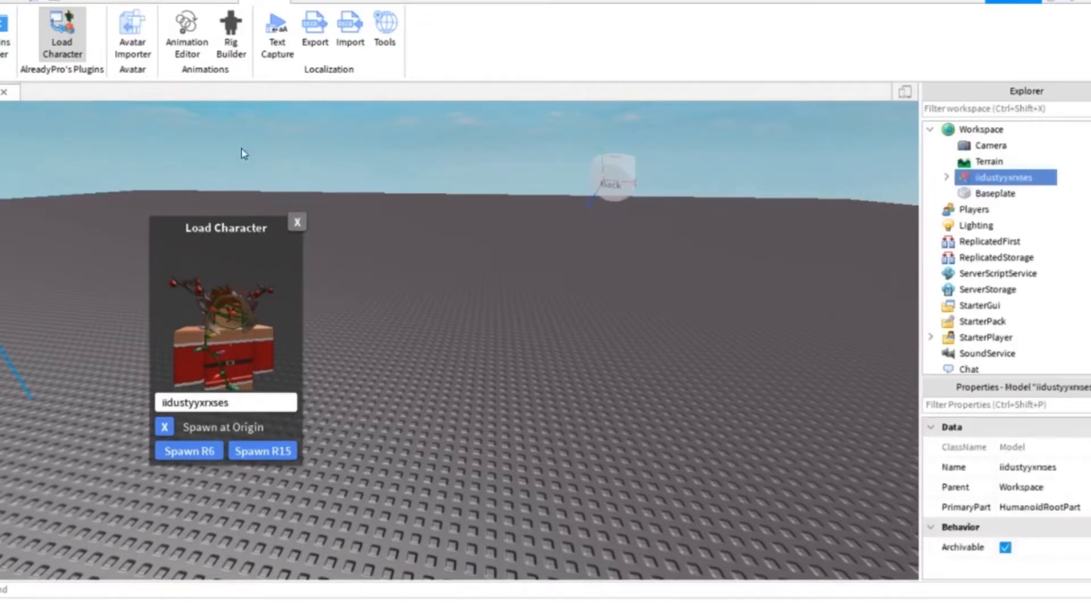
left_click(296, 222)
- Bring the spawned character into a centred view from the front
key("s")
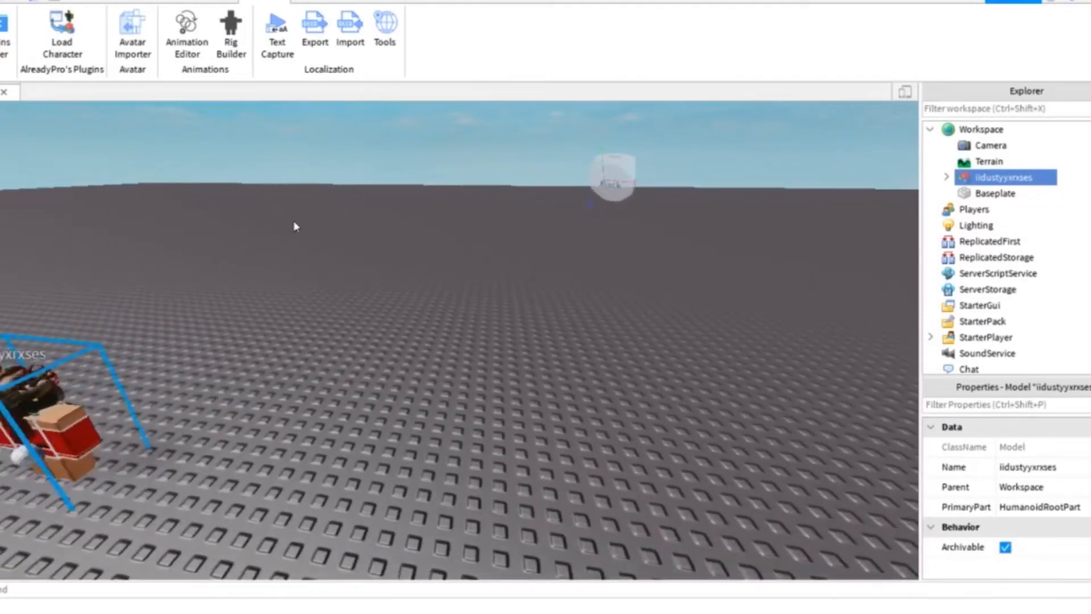
key("a")
key("w")
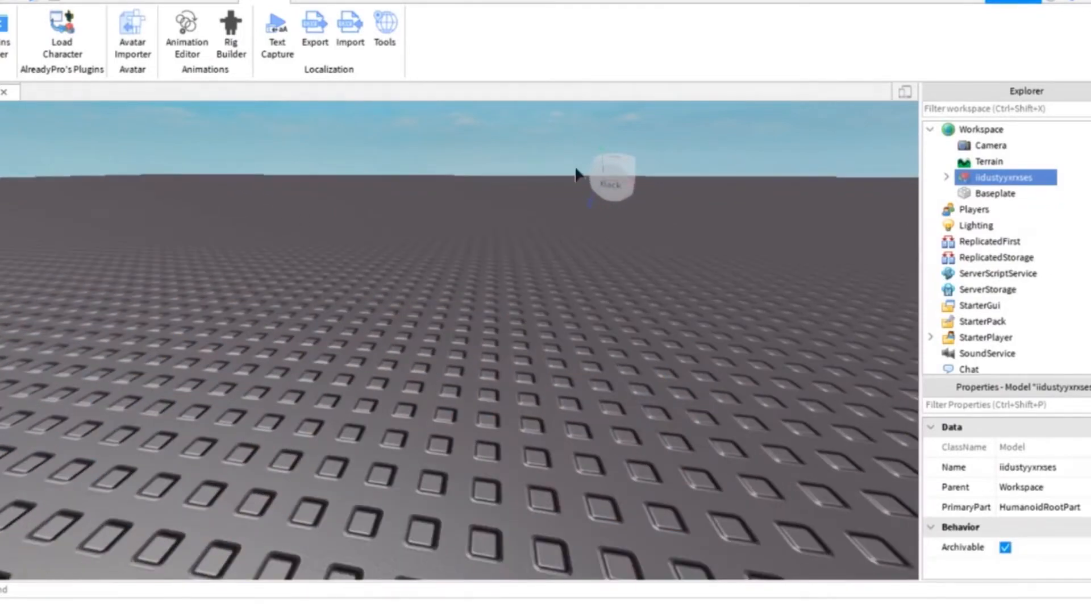
left_click(593, 177)
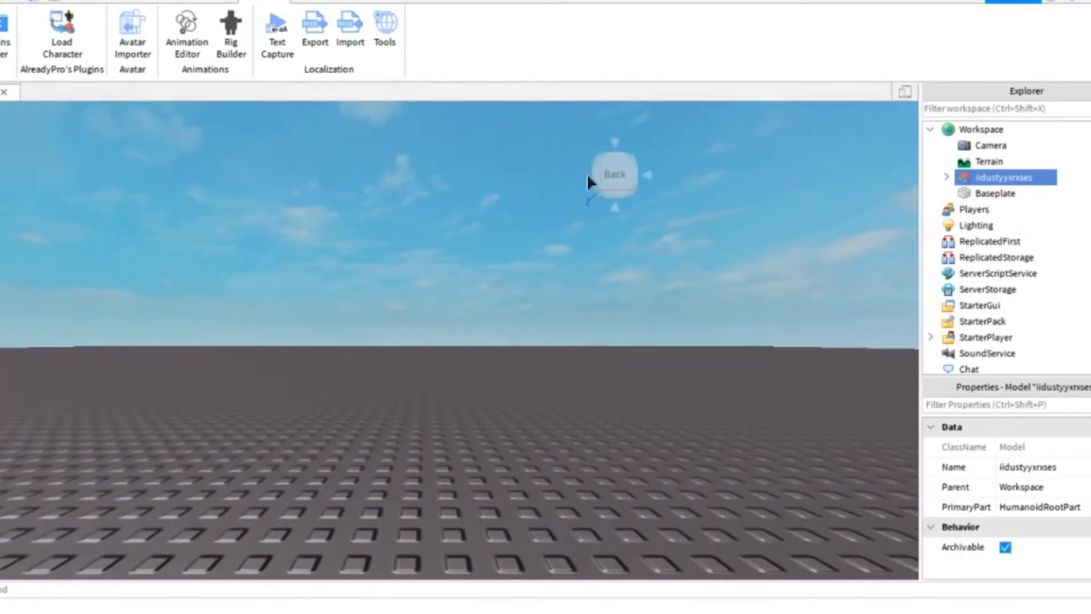
left_click(581, 181)
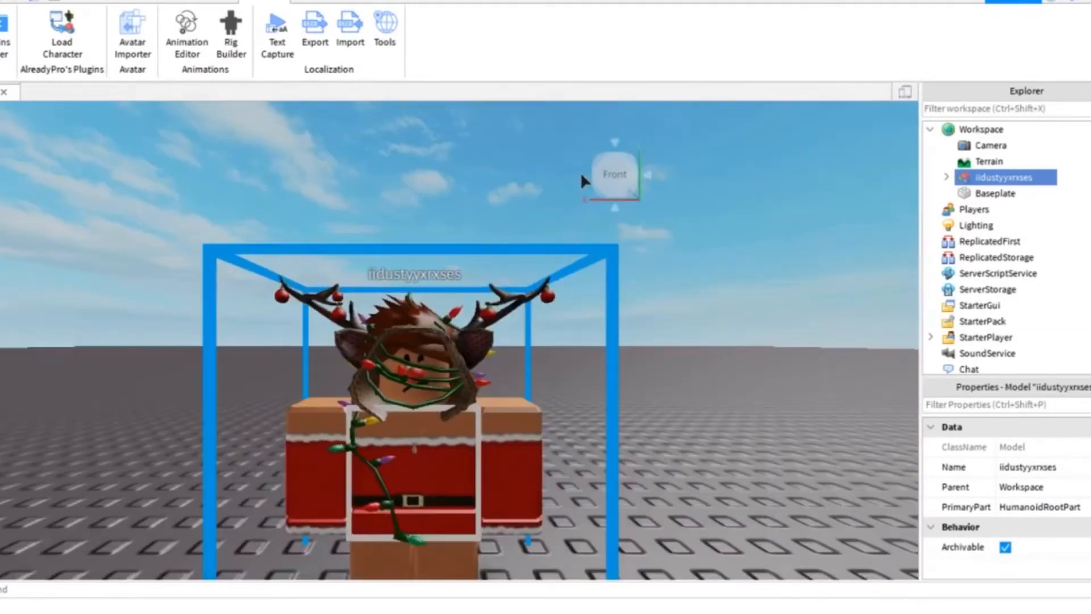
key("s")
key("a")
key("d")
key("w")
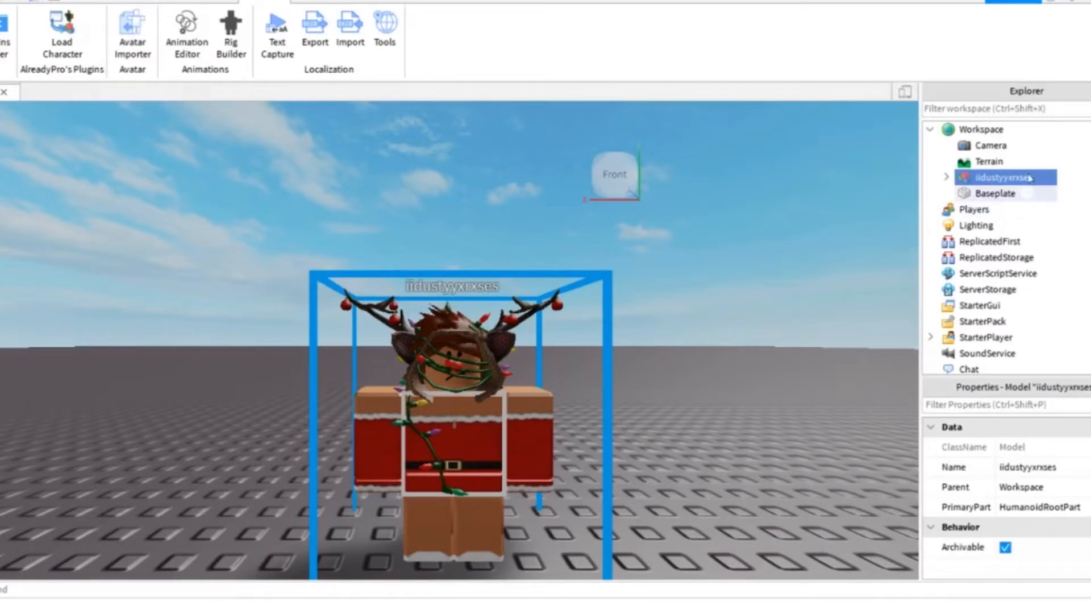
- Expand the character model and examine its clothing, accessories and body parts
left_click(946, 178)
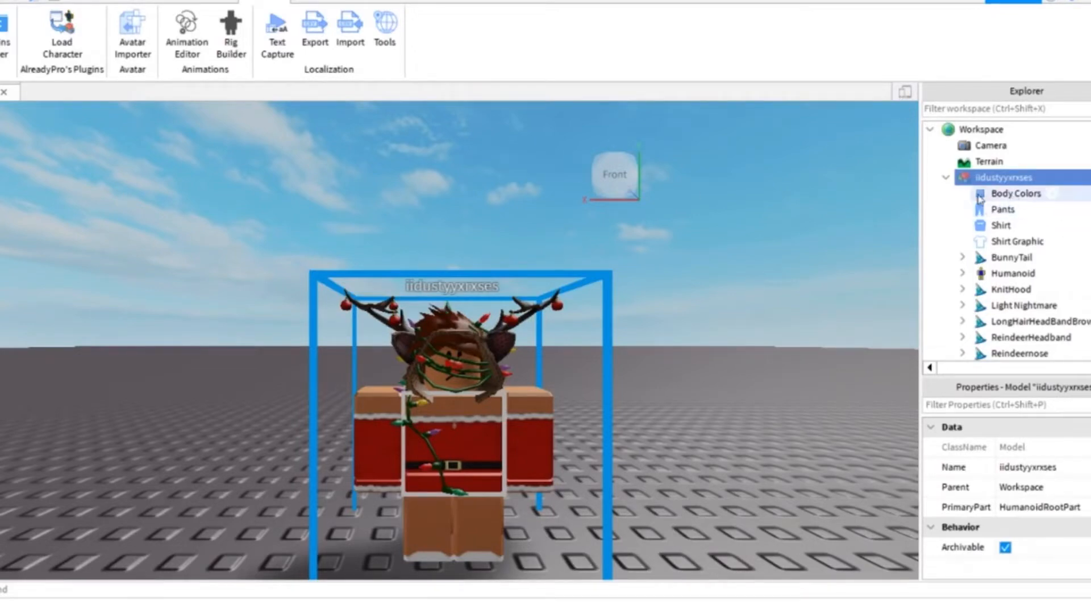
scroll(1018, 210, "down", 1)
scroll(1017, 239, "down", 2)
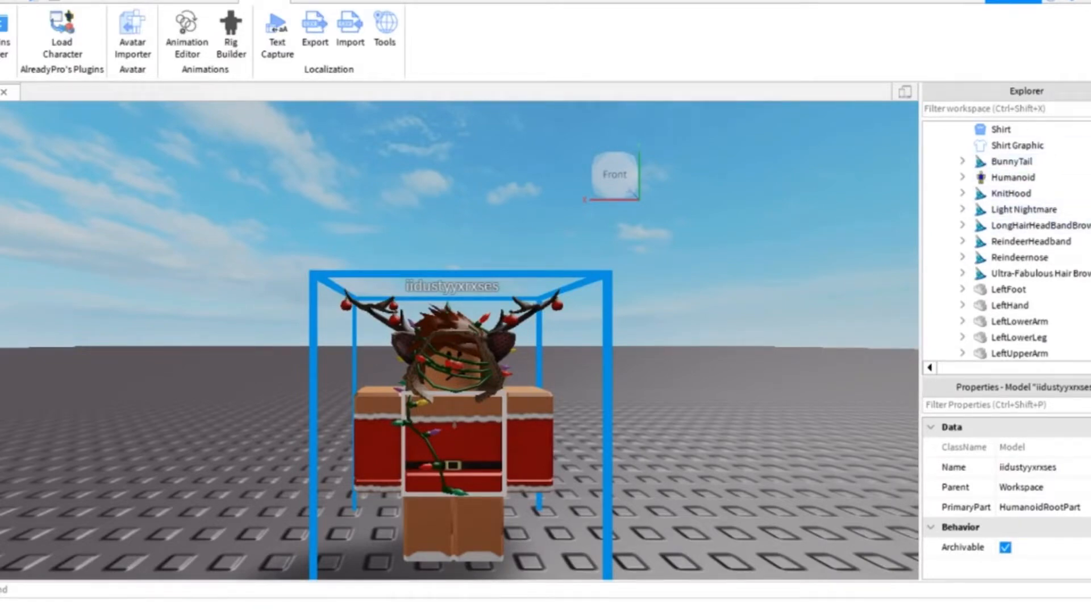
scroll(1006, 241, "up", 2)
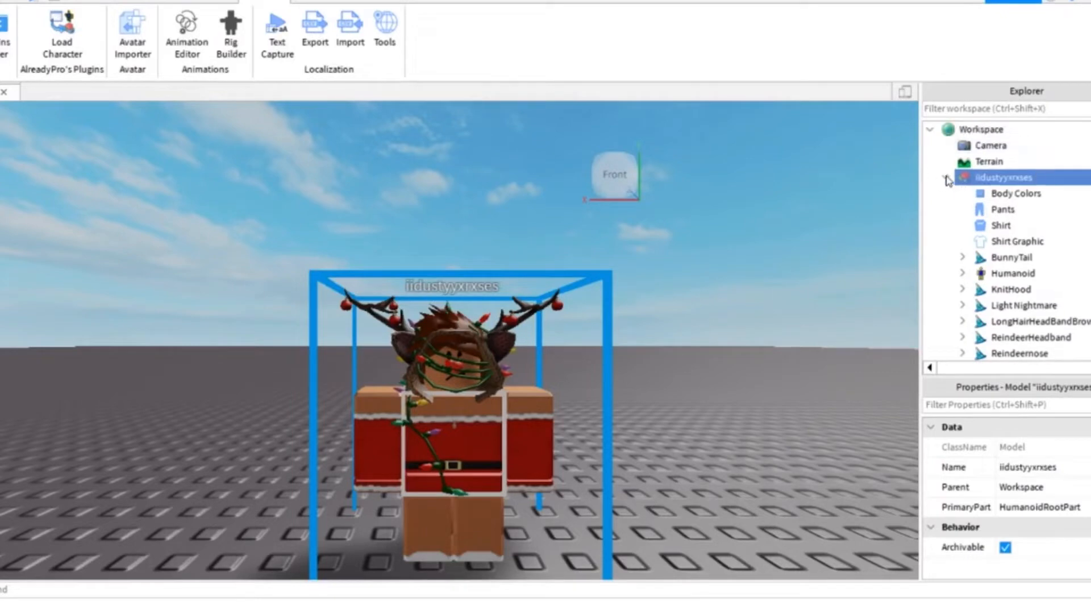
left_click(946, 177)
left_click(946, 177)
scroll(1006, 241, "down", 1)
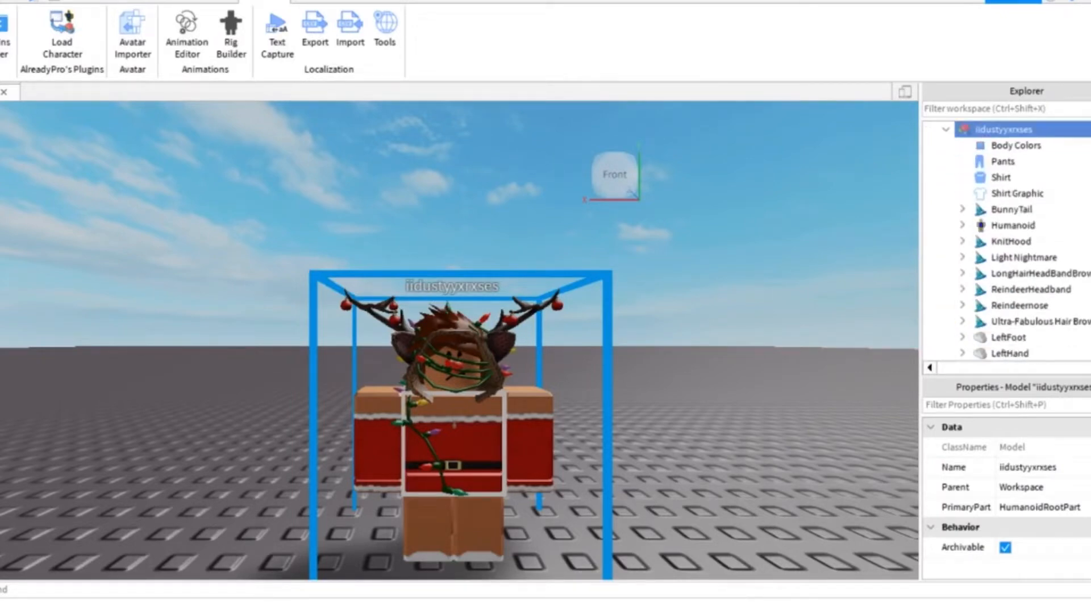
- Rotate Head together with KnitHood, Light Nightmare, LongHairHeadBandBrown, ReindeerHeadband, Reindeernose and Ultra-Fabulous Hair Brown slightly counter-clockwise, as seen from the front
left_click(1000, 241)
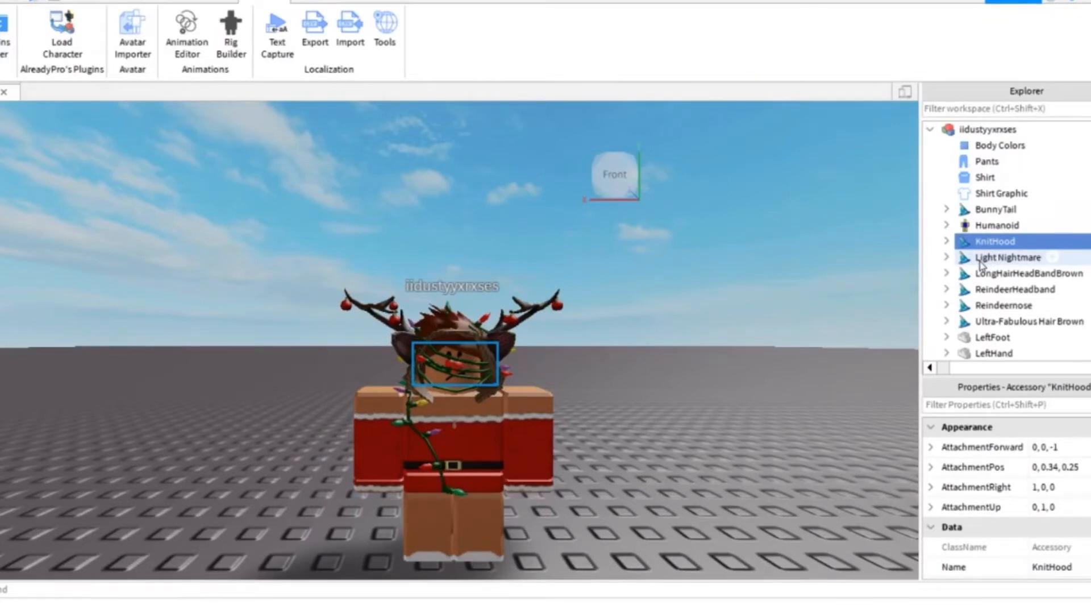
left_click(981, 260, "ctrl")
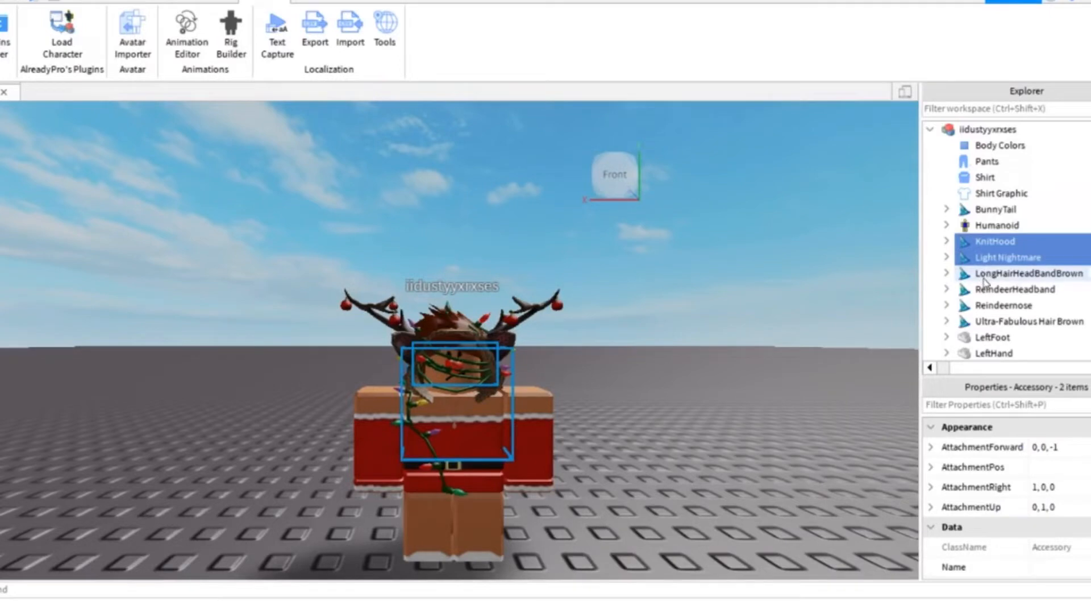
left_click(986, 273, "ctrl")
left_click(989, 289, "ctrl")
left_click(997, 305, "ctrl")
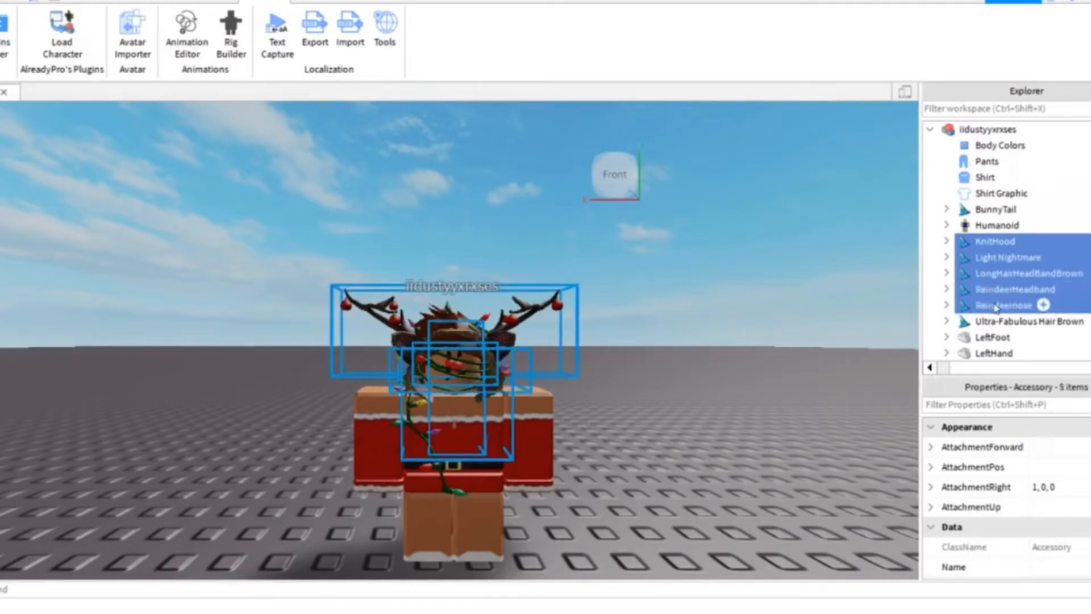
left_click(1003, 321, "ctrl")
scroll(1003, 321, "down", 3)
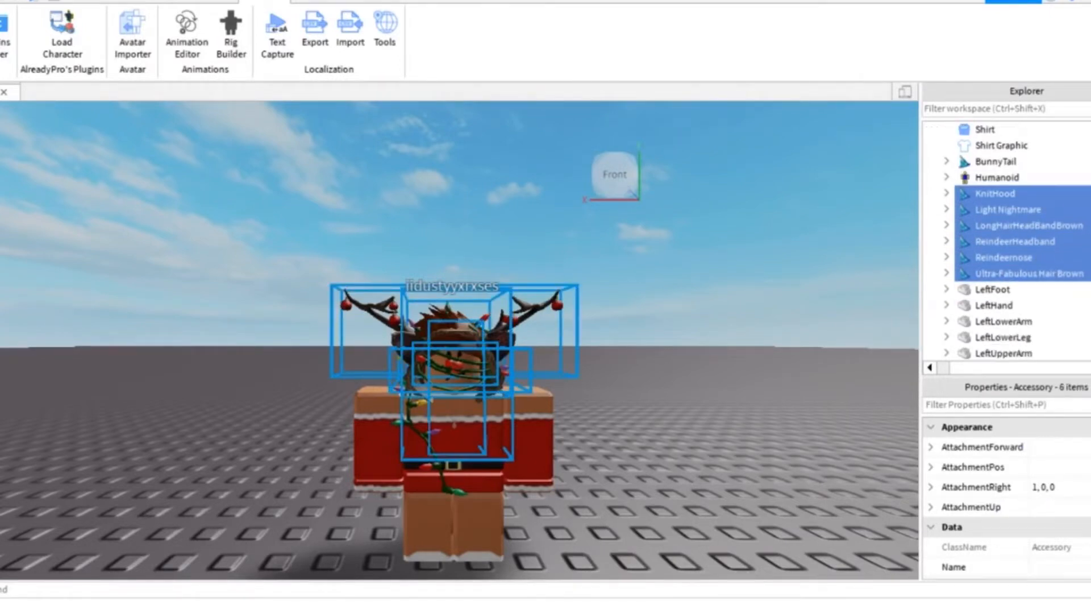
scroll(989, 239, "down", 5)
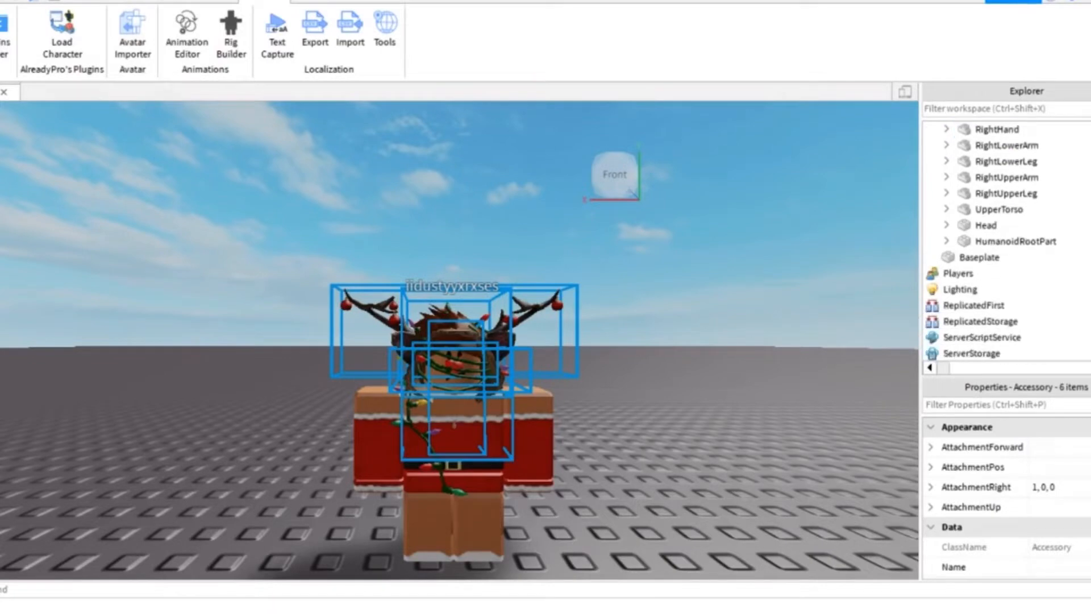
left_click(973, 226, "ctrl")
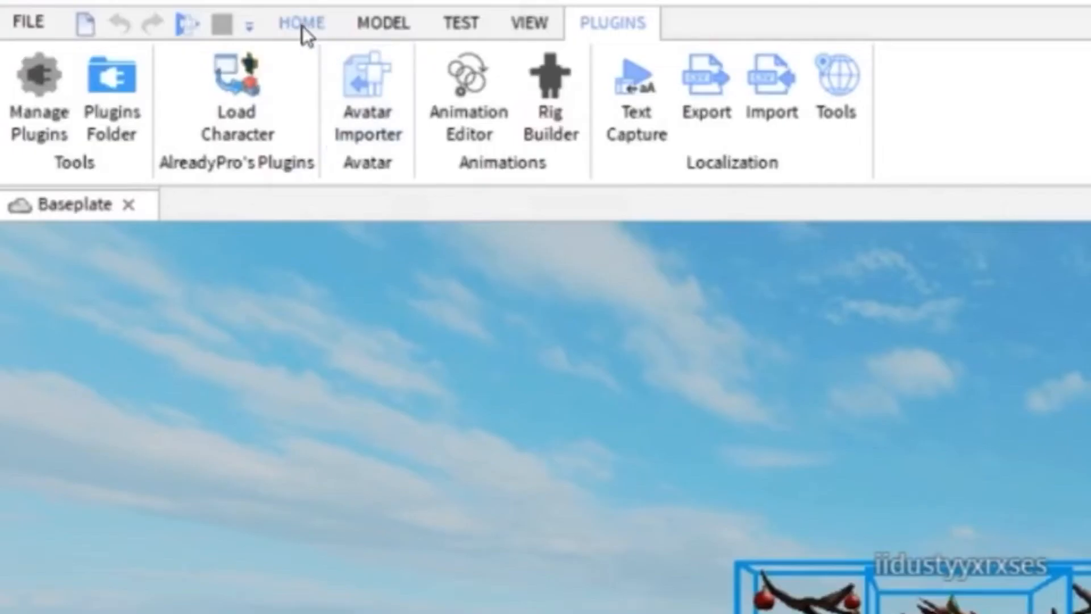
left_click(302, 26)
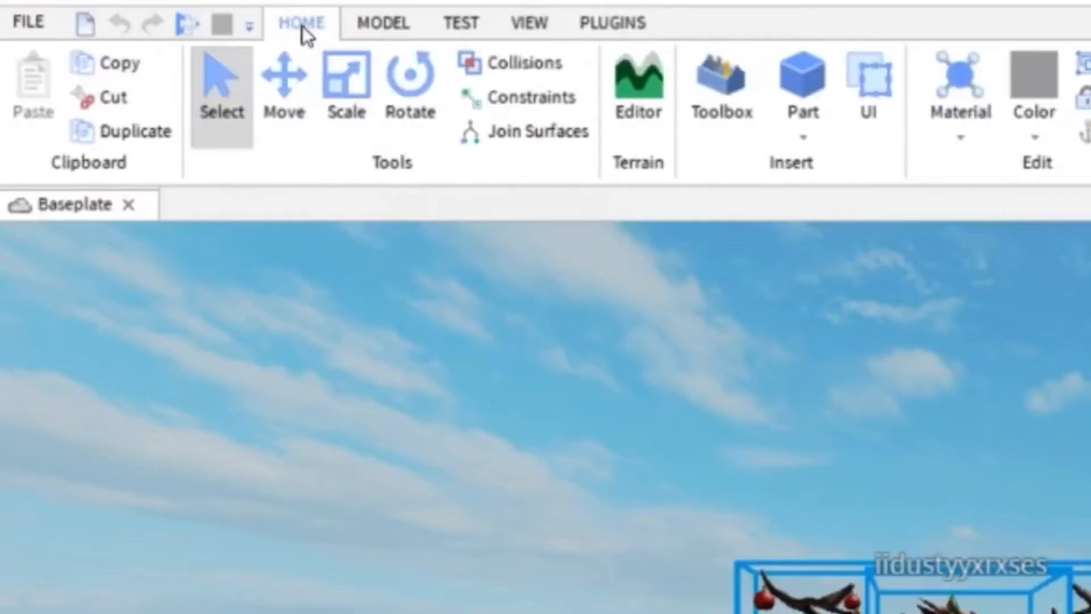
left_click(410, 85)
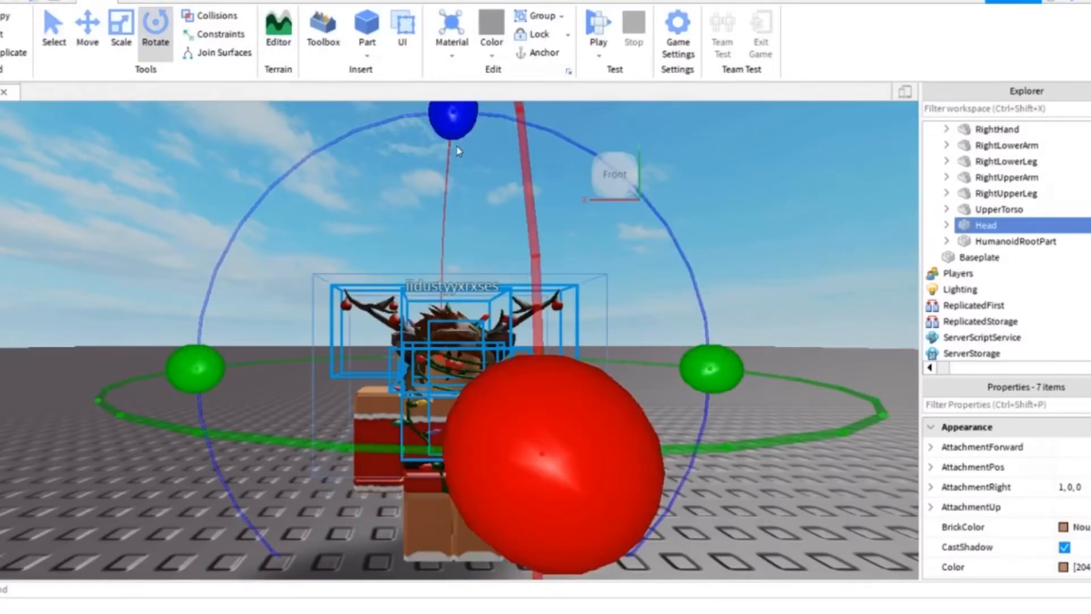
left_click_drag(458, 151, 392, 134)
- Try to move the tilted head and its accessories vertically, then clear the selection
left_click(87, 28)
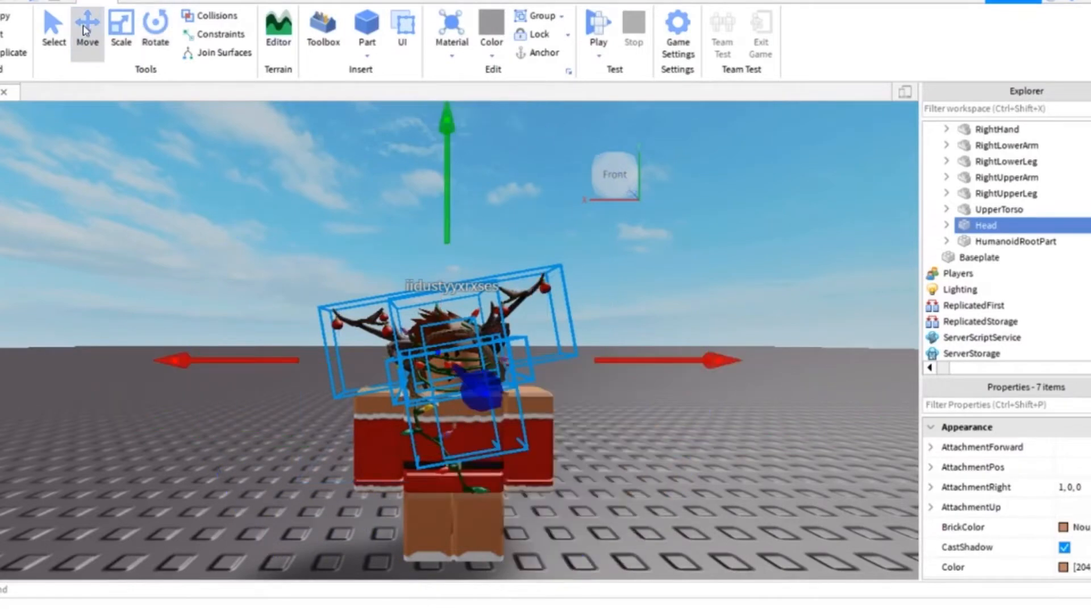
mouse_move(449, 170)
left_mouse_down()
mouse_move(455, 140)
mouse_move(458, 214)
mouse_move(454, 179)
left_mouse_up()
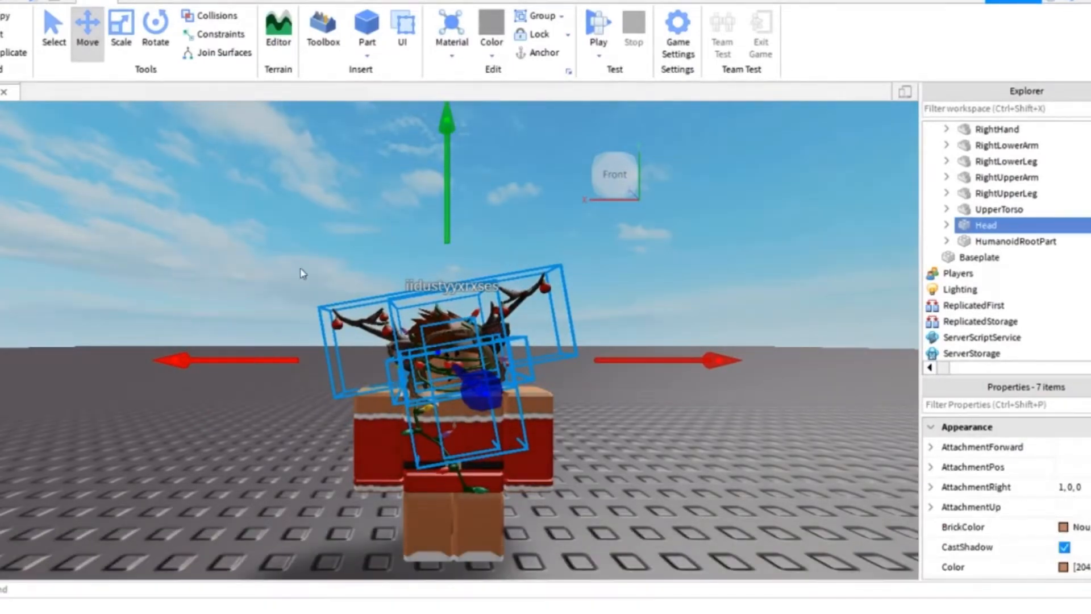
left_click(302, 267)
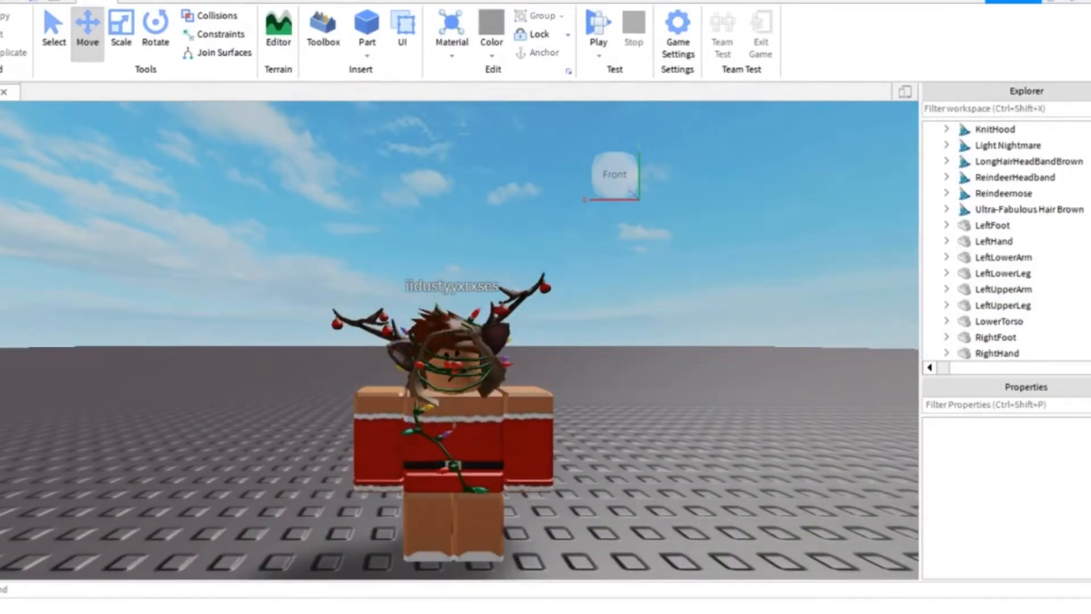
- Delete the face decal from the character's Head
scroll(1005, 239, "down", 5)
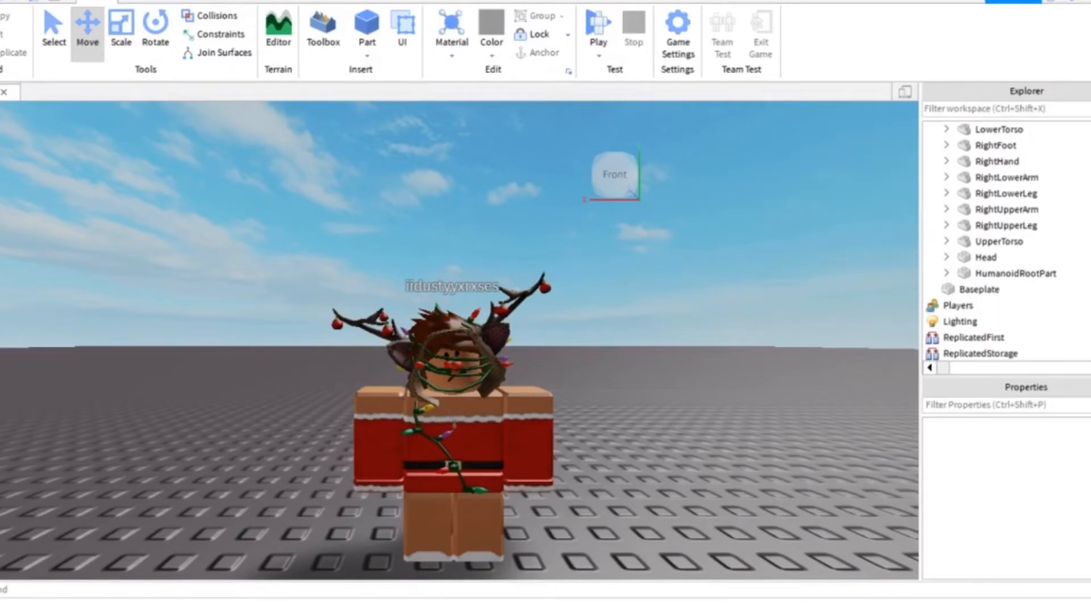
left_click(946, 257)
scroll(1000, 244, "down", 3)
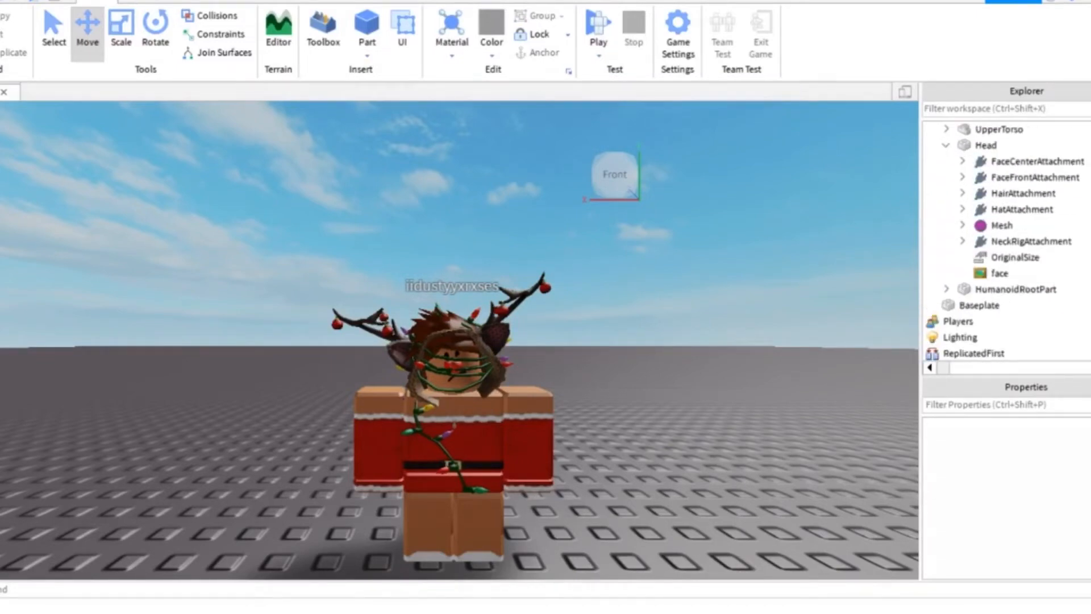
left_click(991, 257)
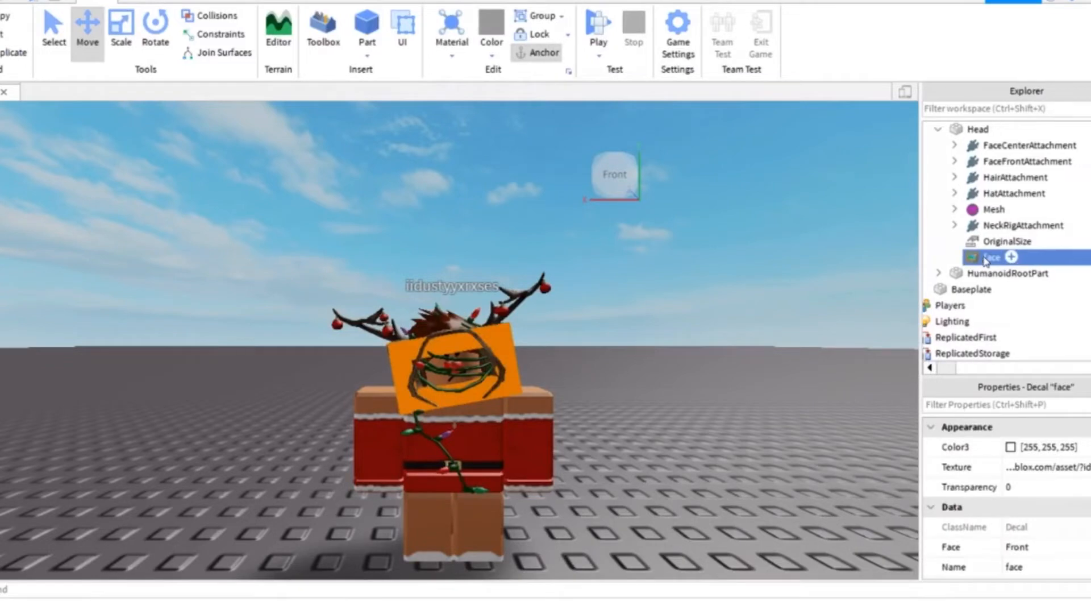
key("Delete")
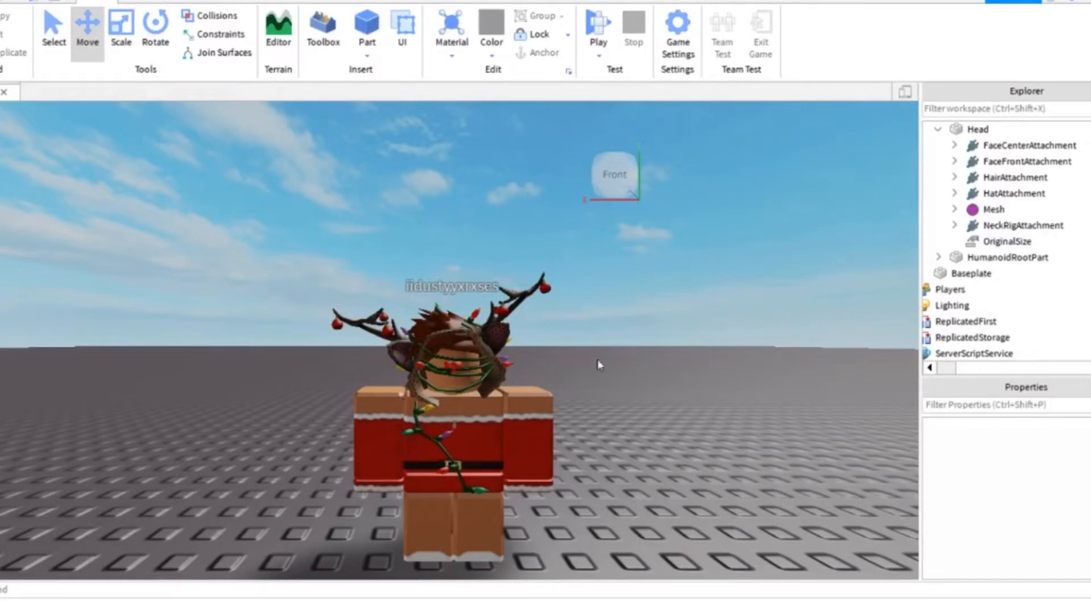
scroll(982, 286, "up", 7)
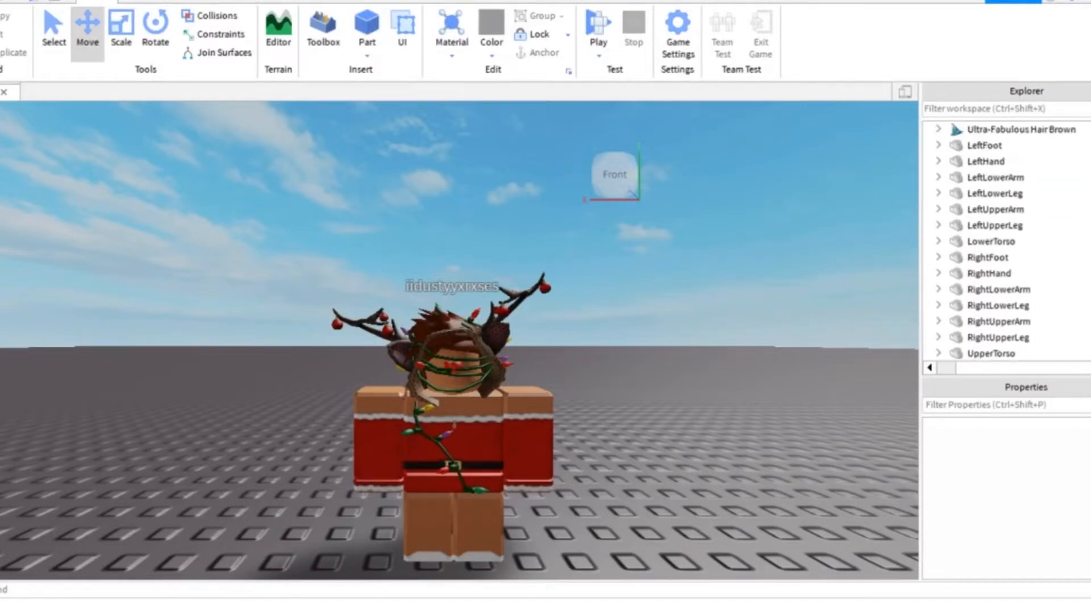
left_click(981, 273)
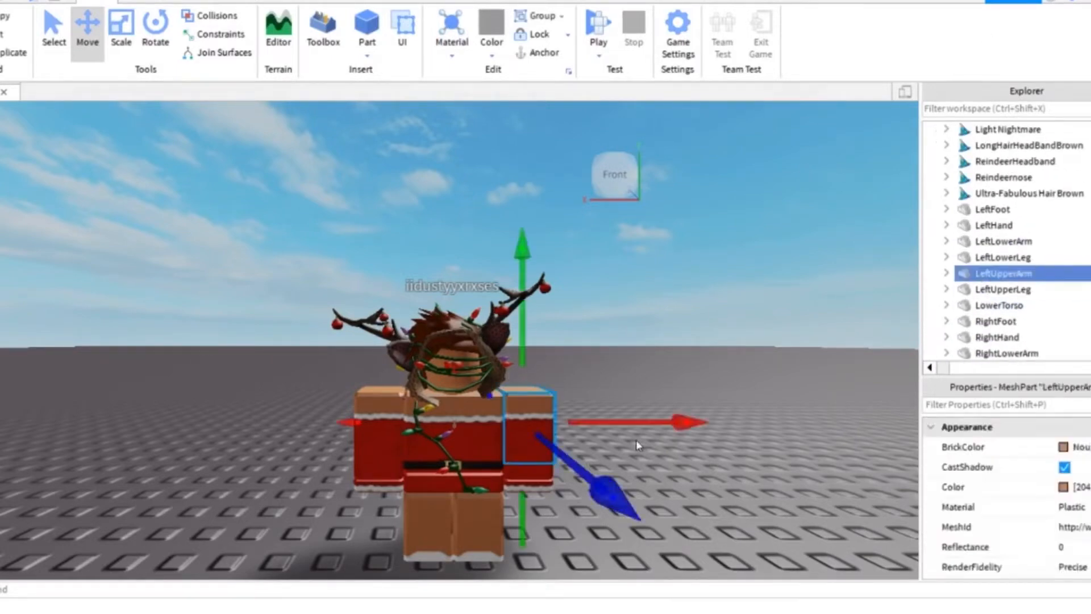
mouse_move(637, 427)
left_mouse_down()
mouse_move(693, 423)
mouse_move(639, 421)
left_mouse_up()
right_click(1084, 276)
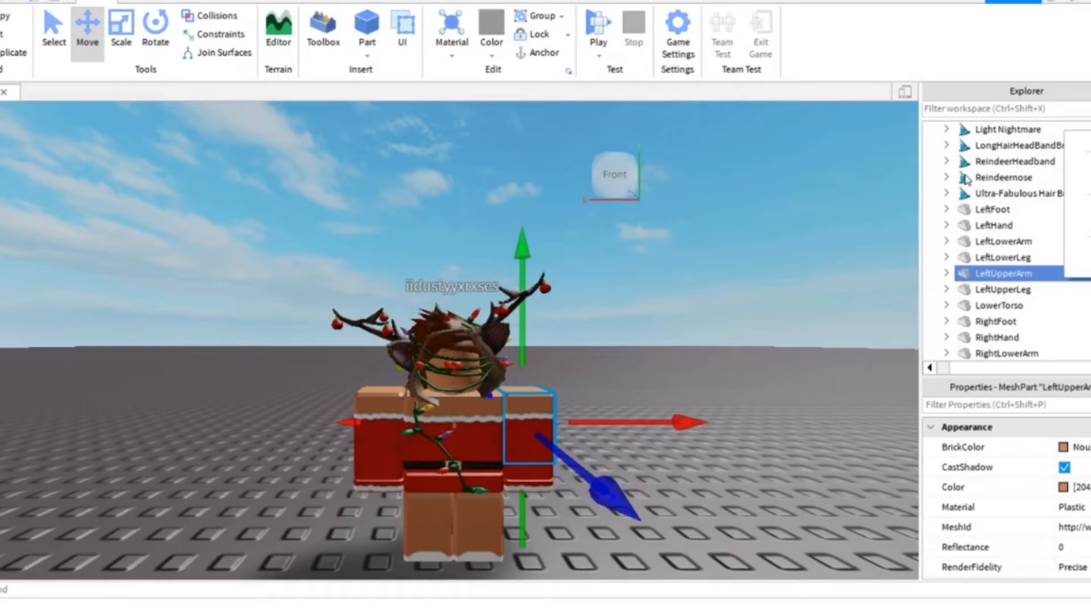
left_click(887, 196)
- Select everything in the place and export the selection to the Desktop as an Object Model (*.obj) file named tutorial
left_click(932, 179)
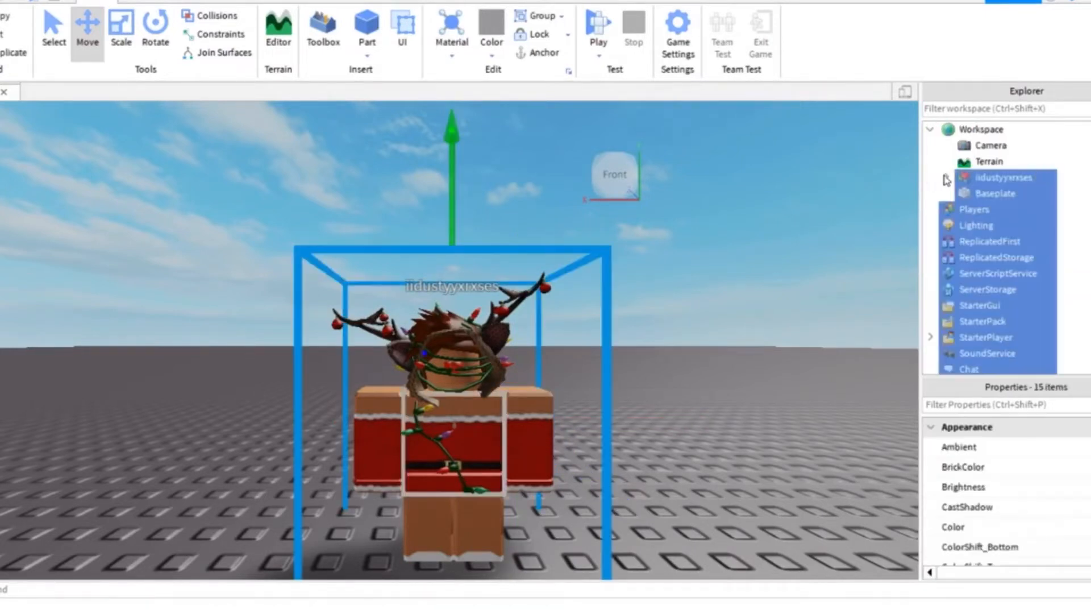
left_click(946, 179)
right_click(999, 181)
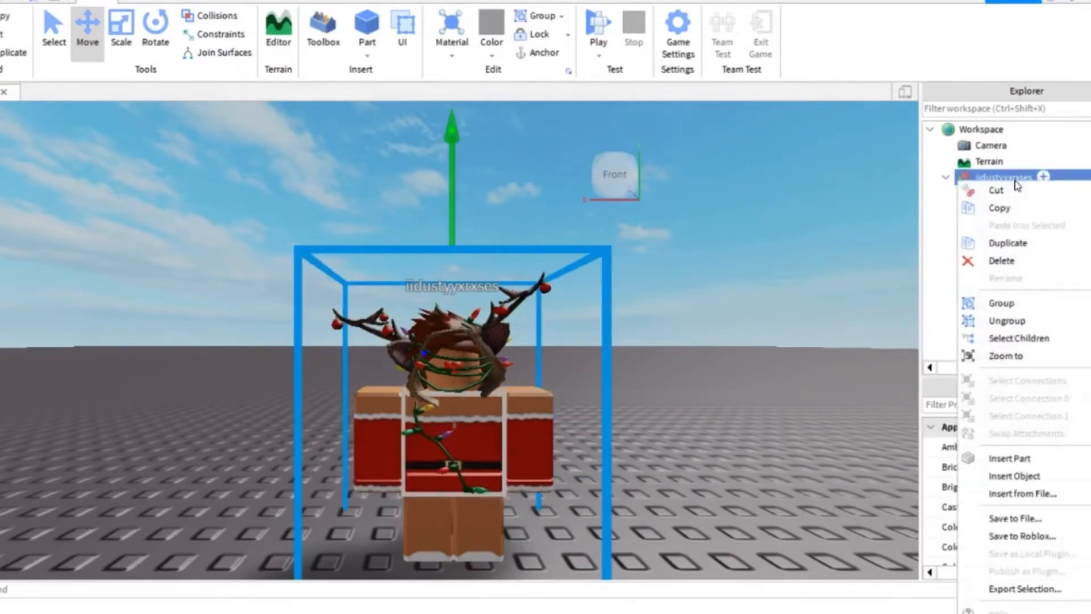
left_click(995, 588)
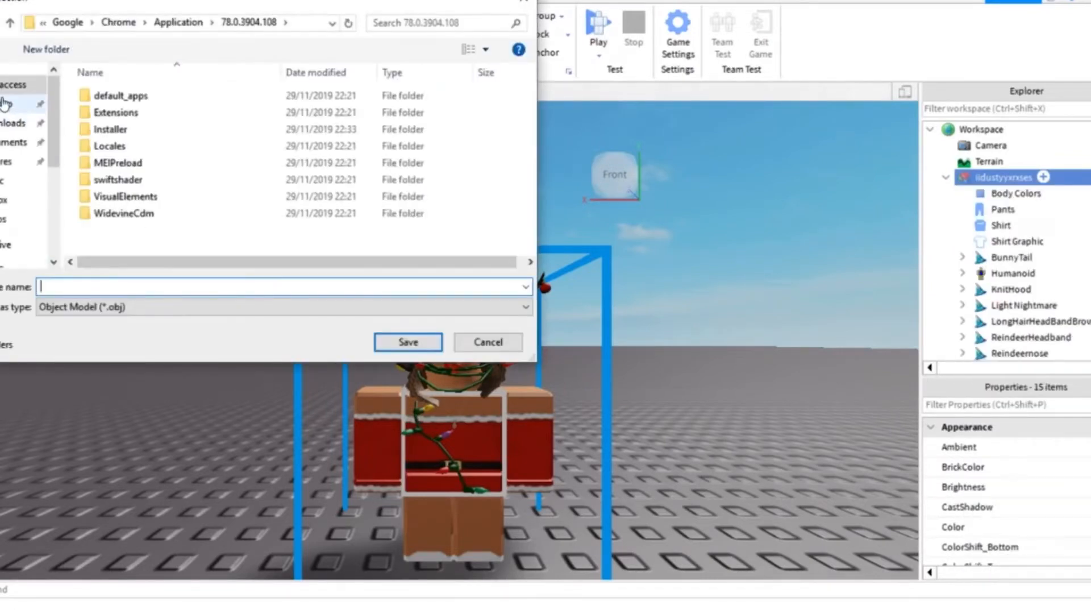
left_click(12, 104)
left_click(137, 288)
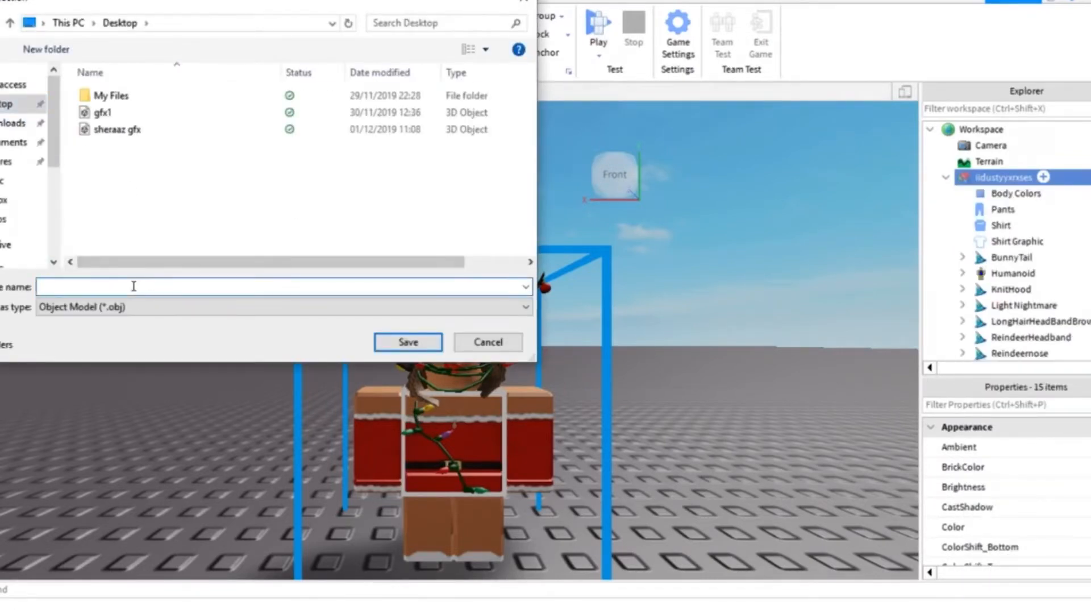
type("tutorial")
key("Return")
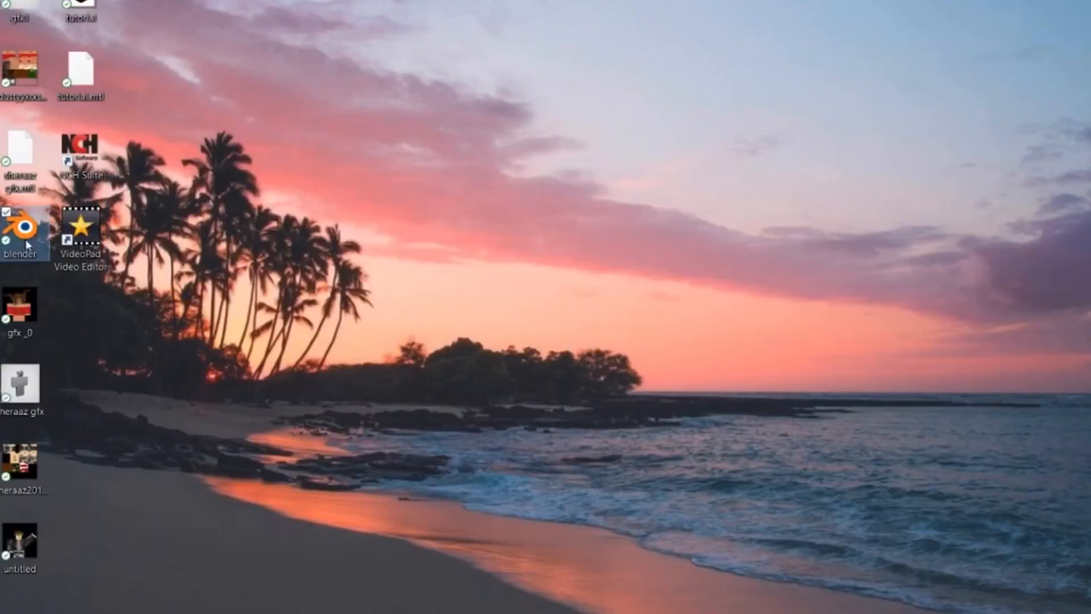
- Open Blender, delete the default cube from the scene and set the render engine to Cycles Render
double_click(26, 240)
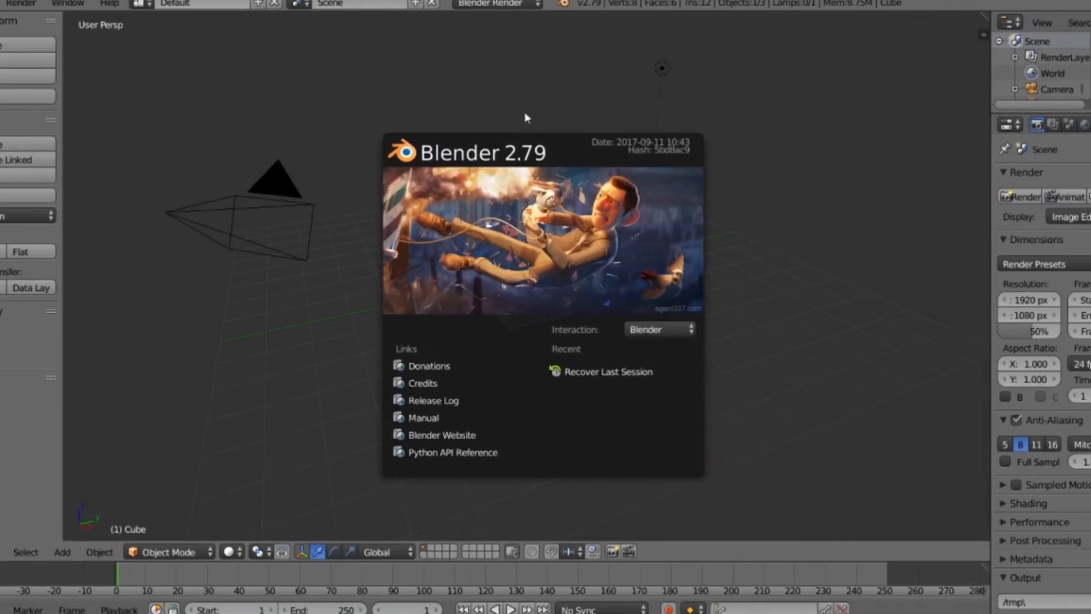
left_click(598, 83)
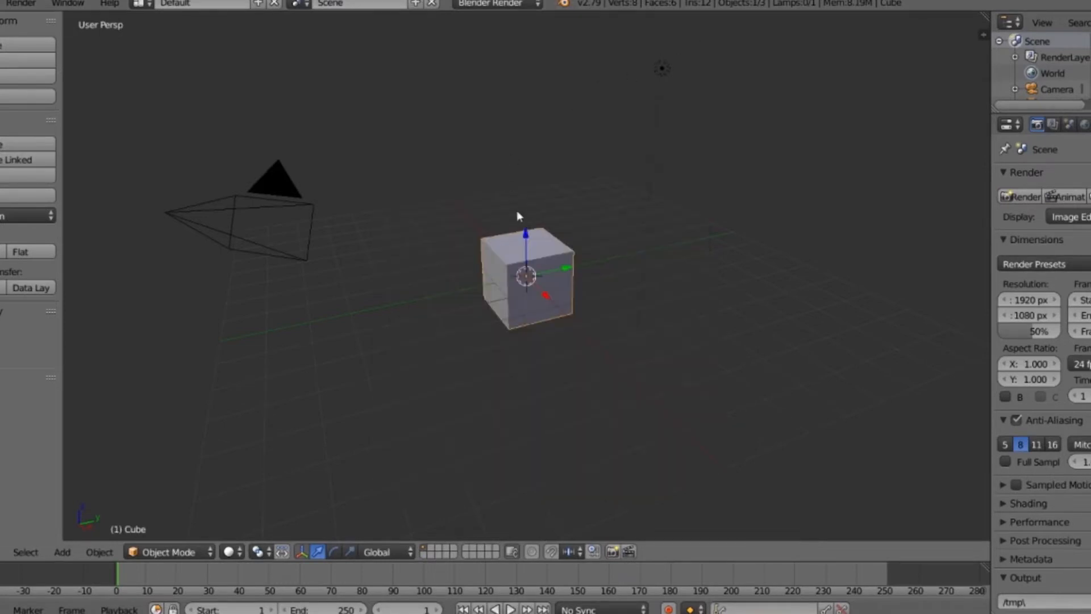
key("x")
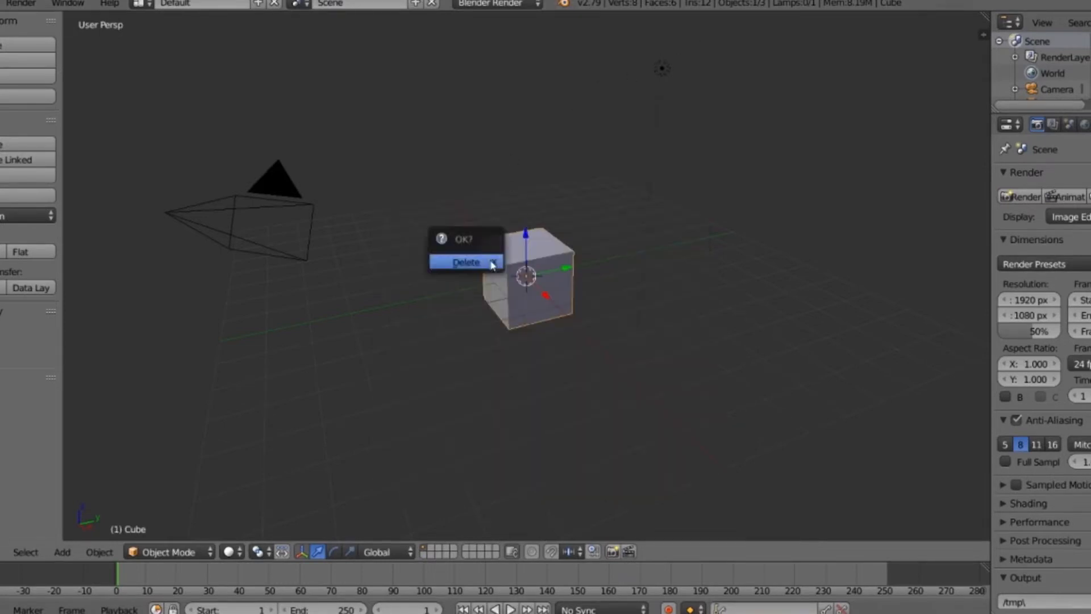
left_click(457, 260)
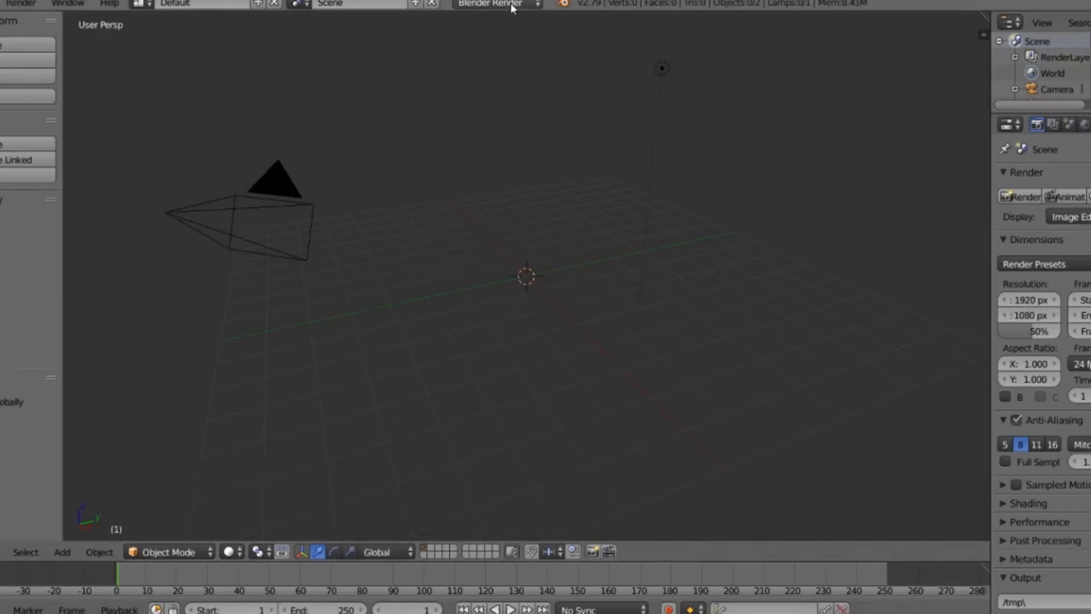
left_click(510, 4)
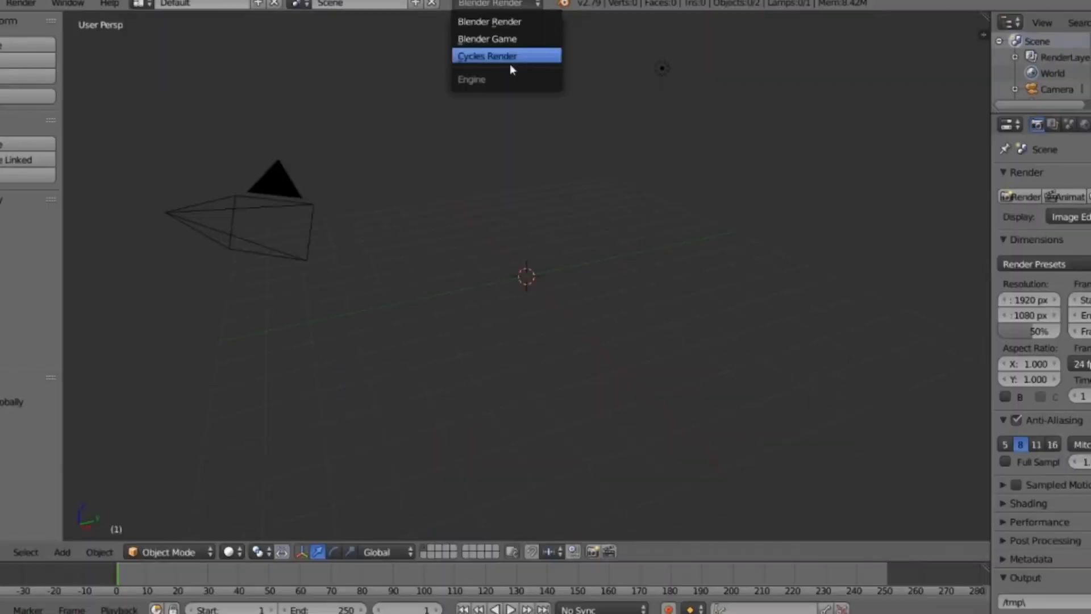
left_click(511, 64)
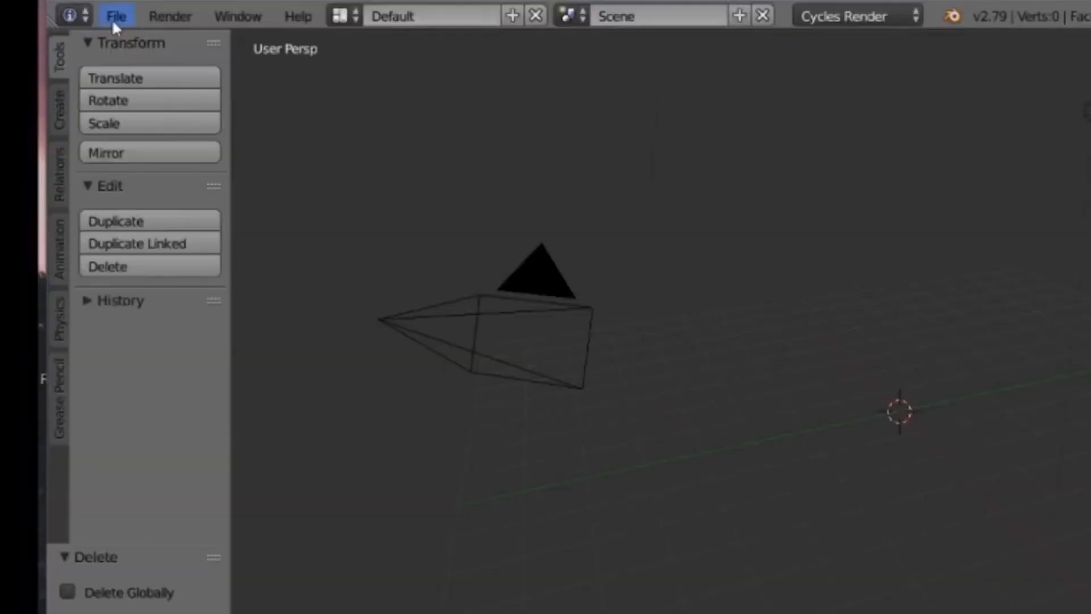
- Import the Wavefront file tutorial.obj from the Desktop into the scene
left_click(0, 3)
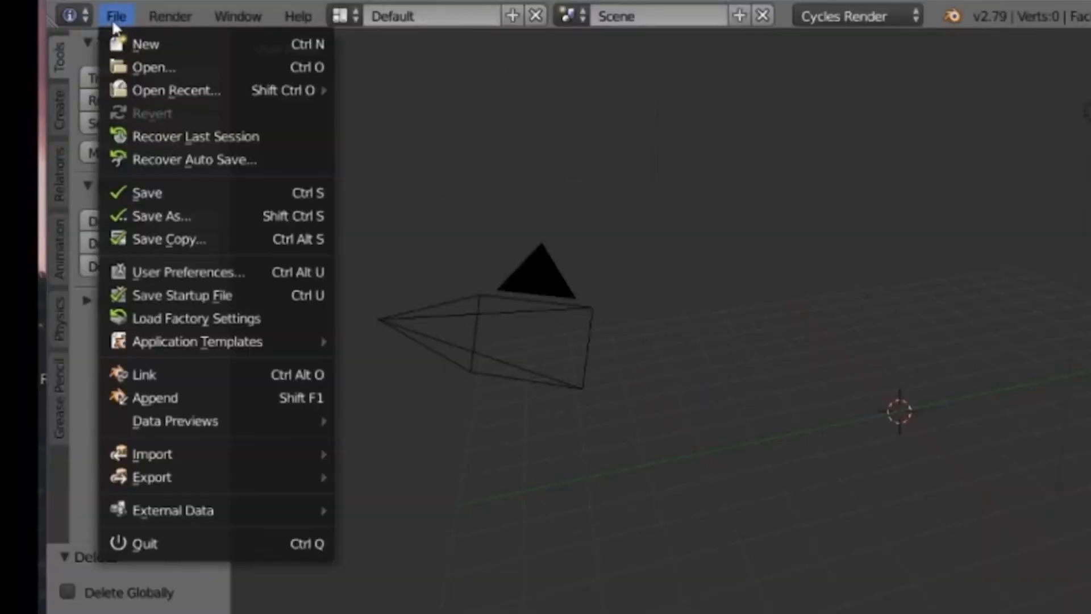
mouse_move(257, 458)
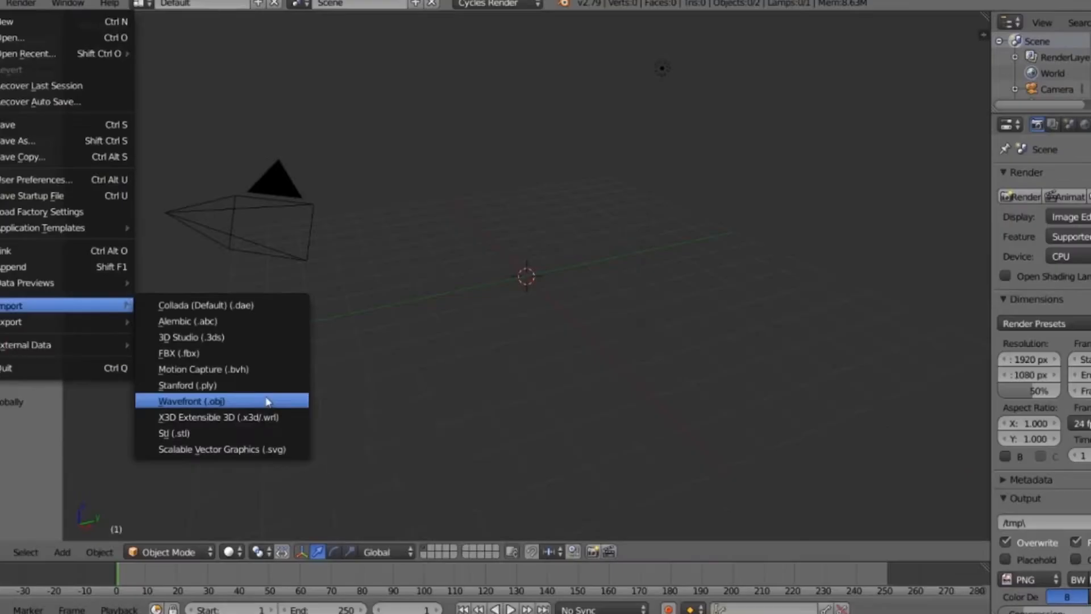
left_click(525, 592)
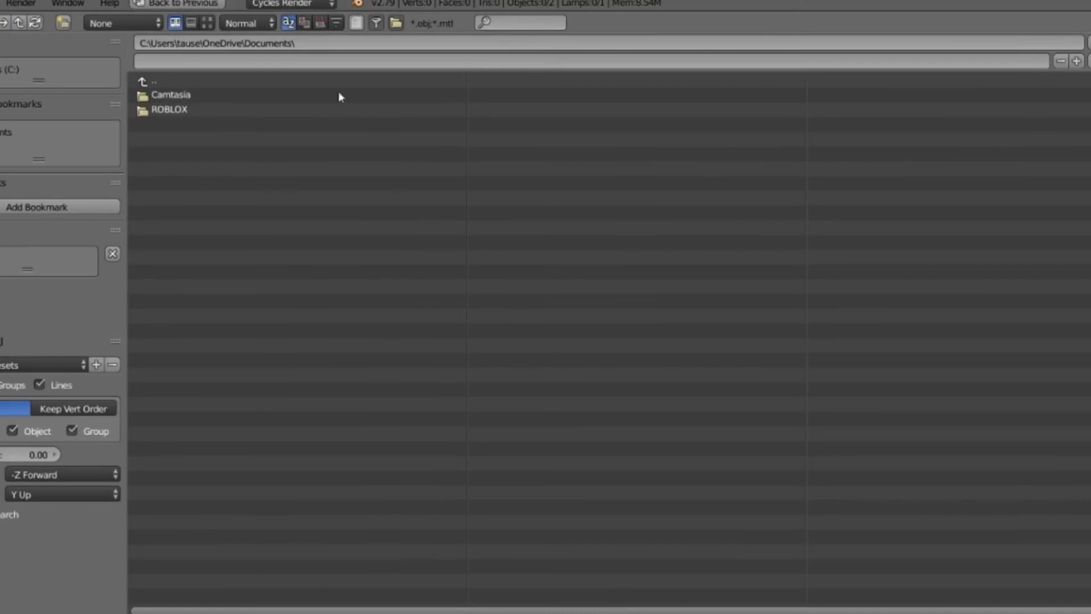
left_click(305, 80)
left_click(213, 95)
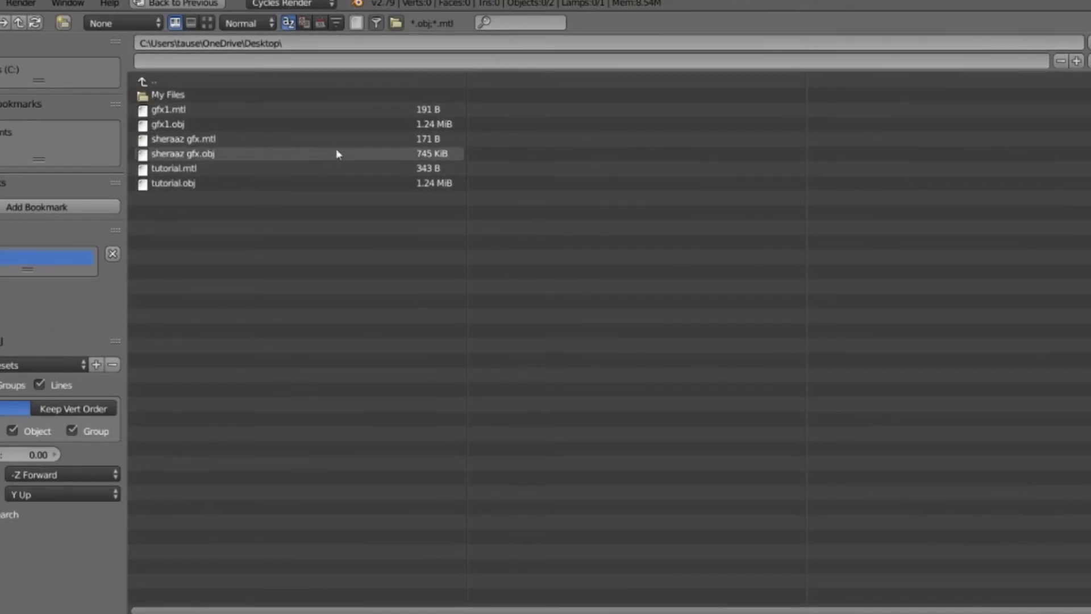
left_click(175, 214)
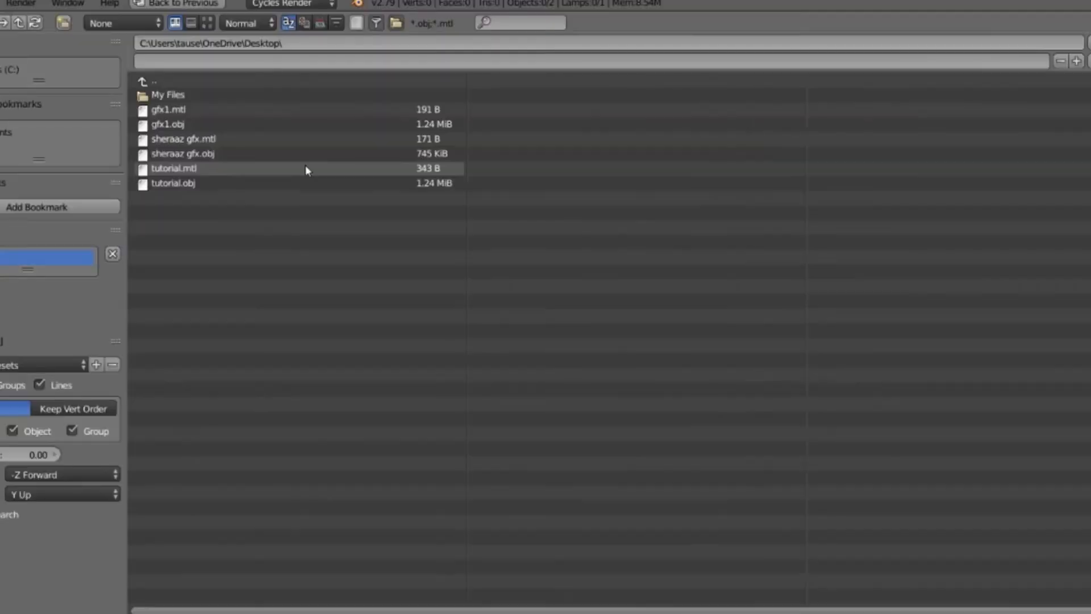
left_click(320, 177)
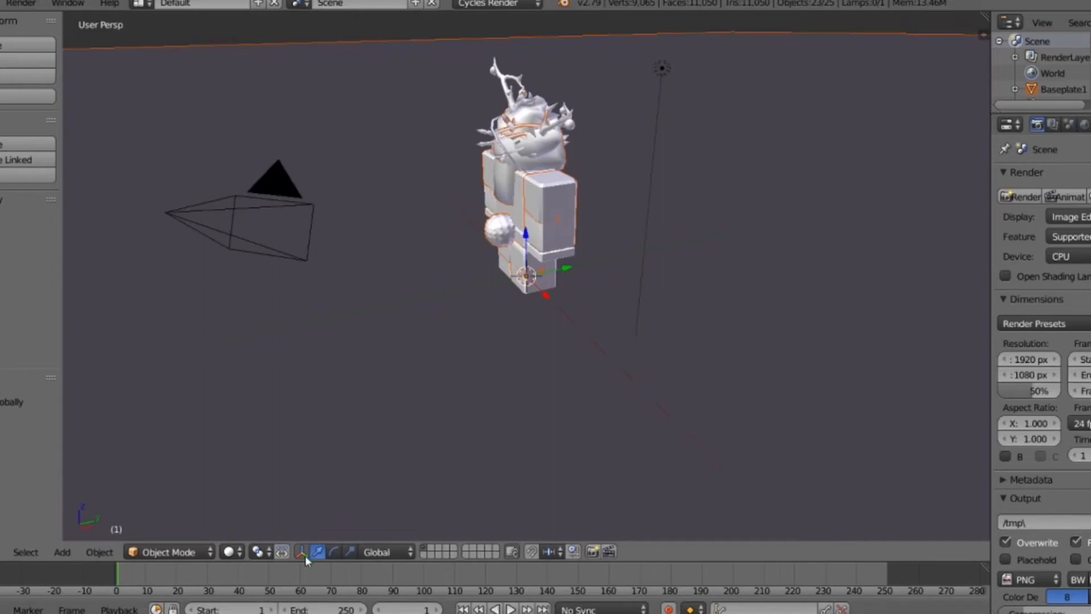
- Display the viewport in Material shading and fly the view around to face the front of the whole avatar
left_click(230, 551)
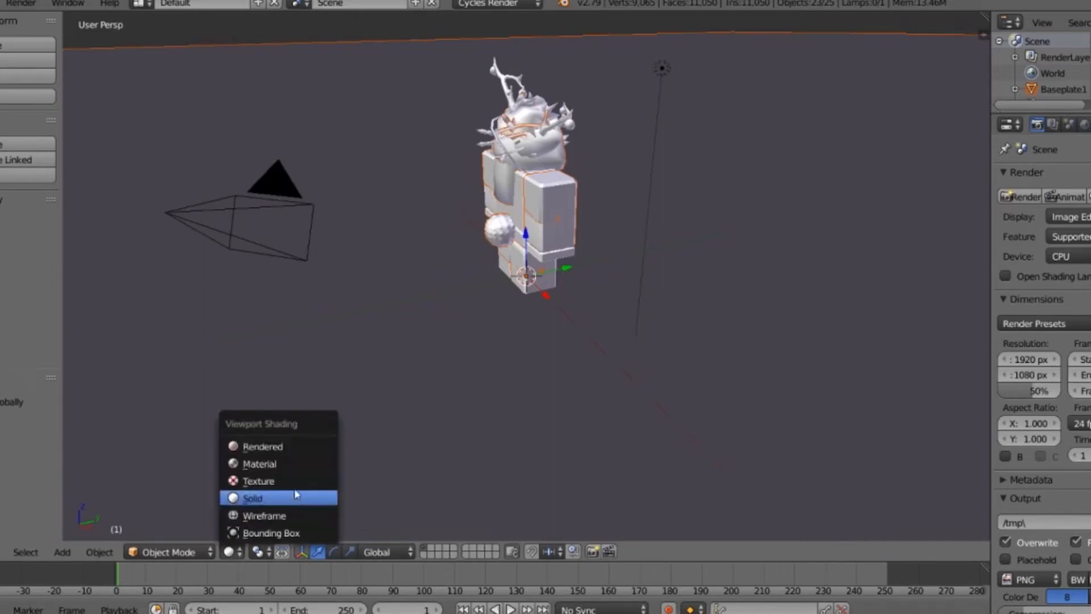
left_click(275, 465)
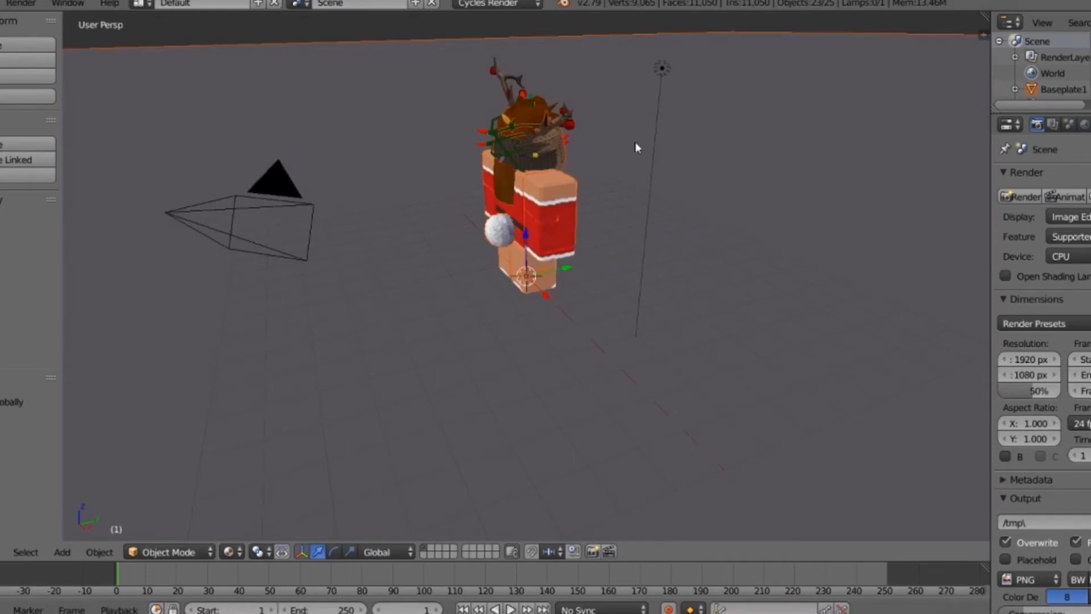
key("shift+f")
key("w")
key("d")
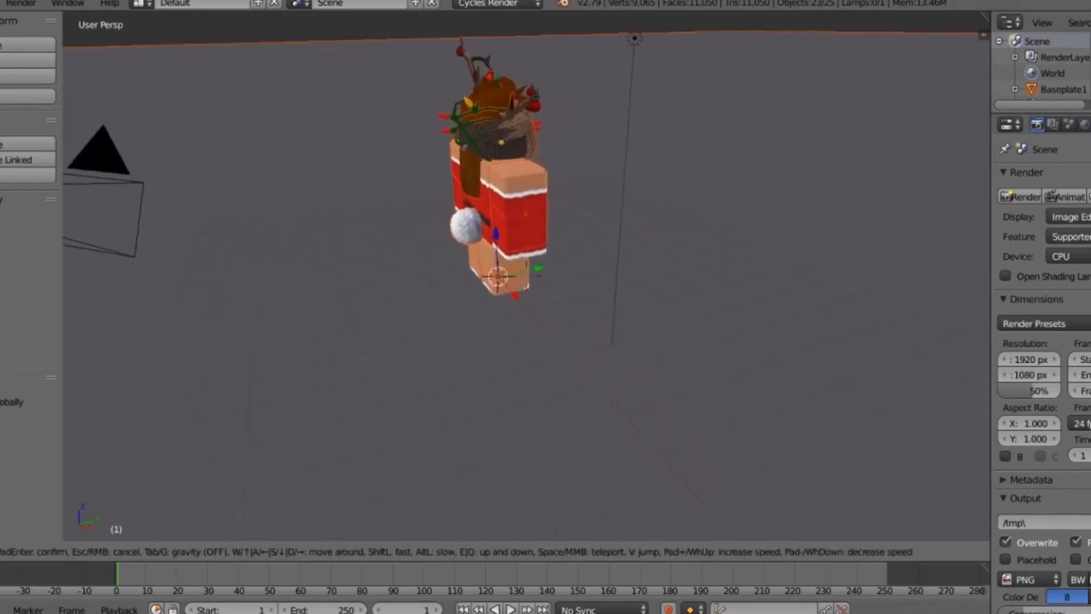
key("w")
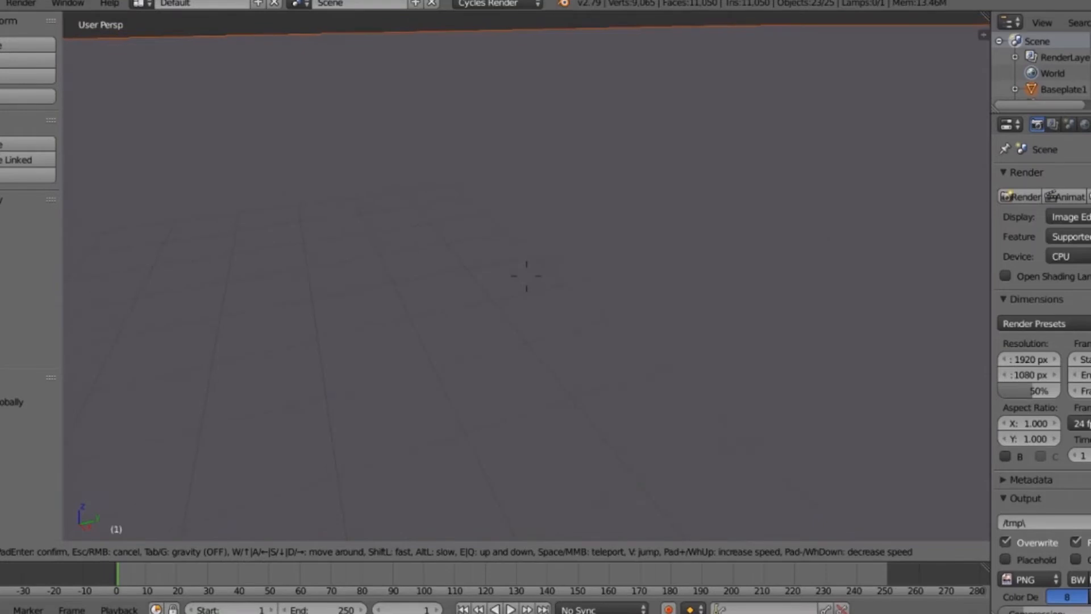
key("s")
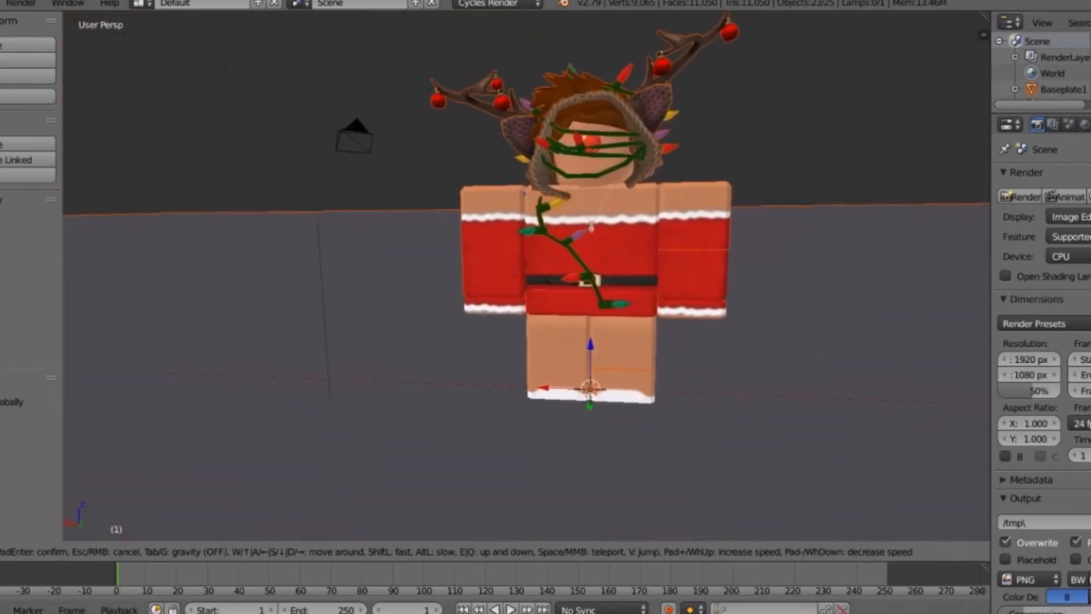
key("q")
key("e")
key("s")
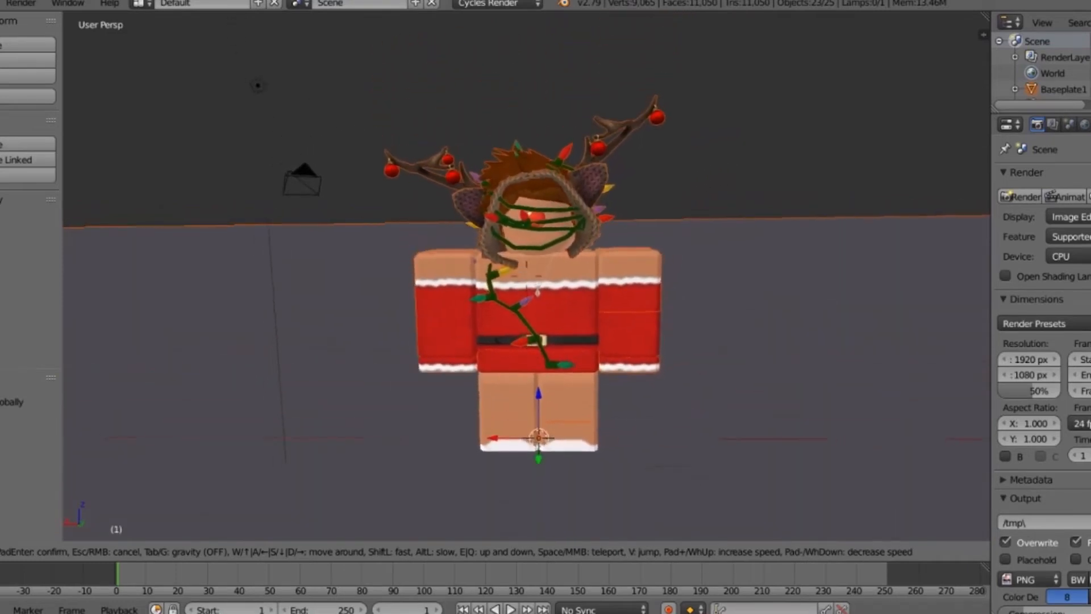
left_click(527, 275)
- Widen the render settings area and set the rendering device to GPU Compute
left_click_drag(991, 256, 916, 258)
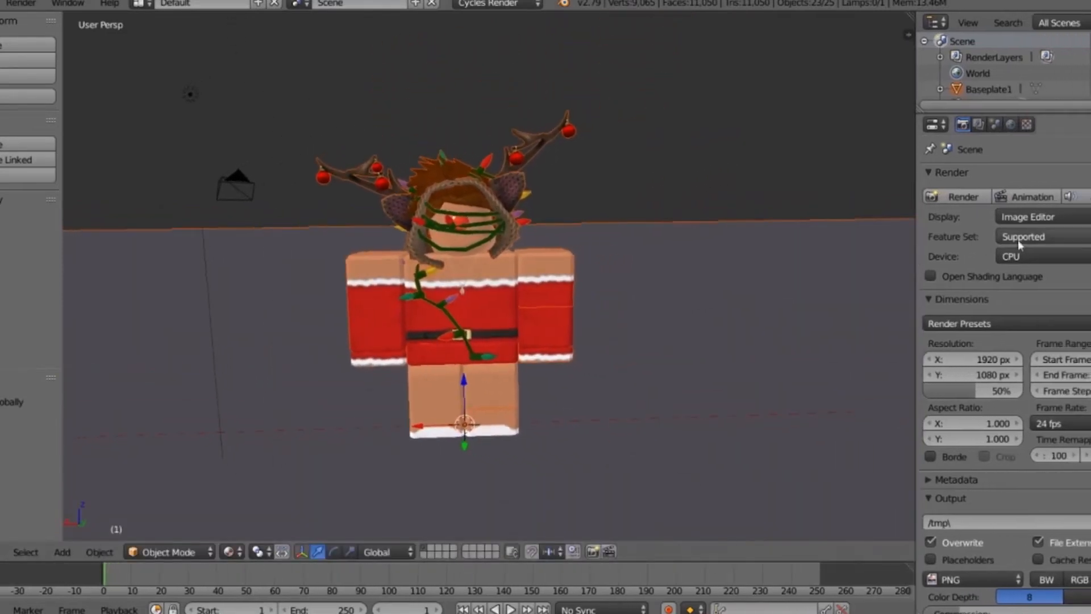
left_click(1039, 257)
left_click(1028, 221)
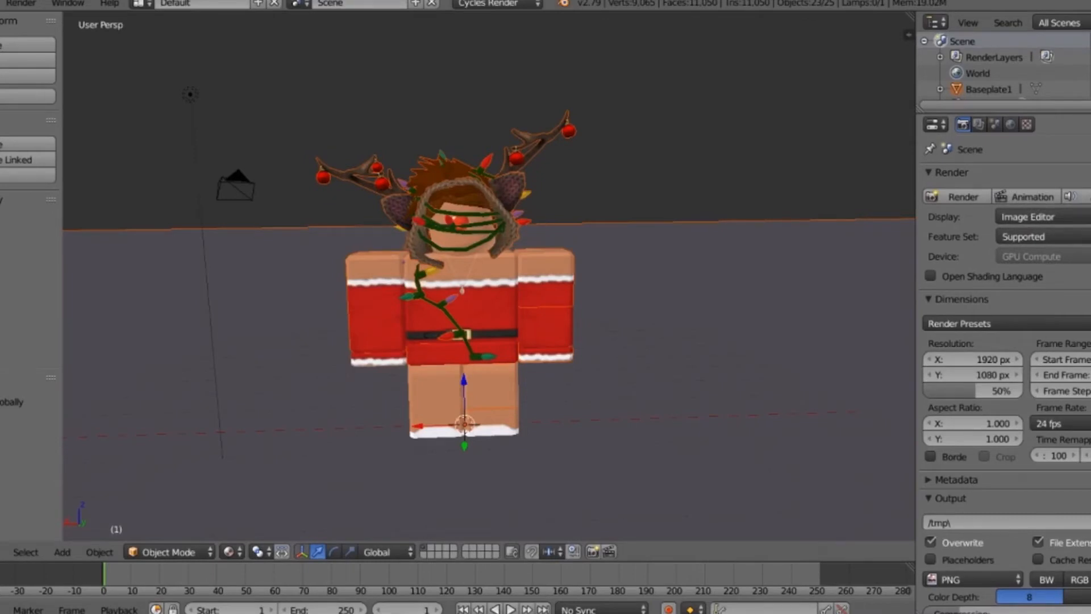
- Set the render resolution to 10000 px in X and 10000 px in Y, with the resolution percentage at 10%
scroll(1004, 370, "down", 3)
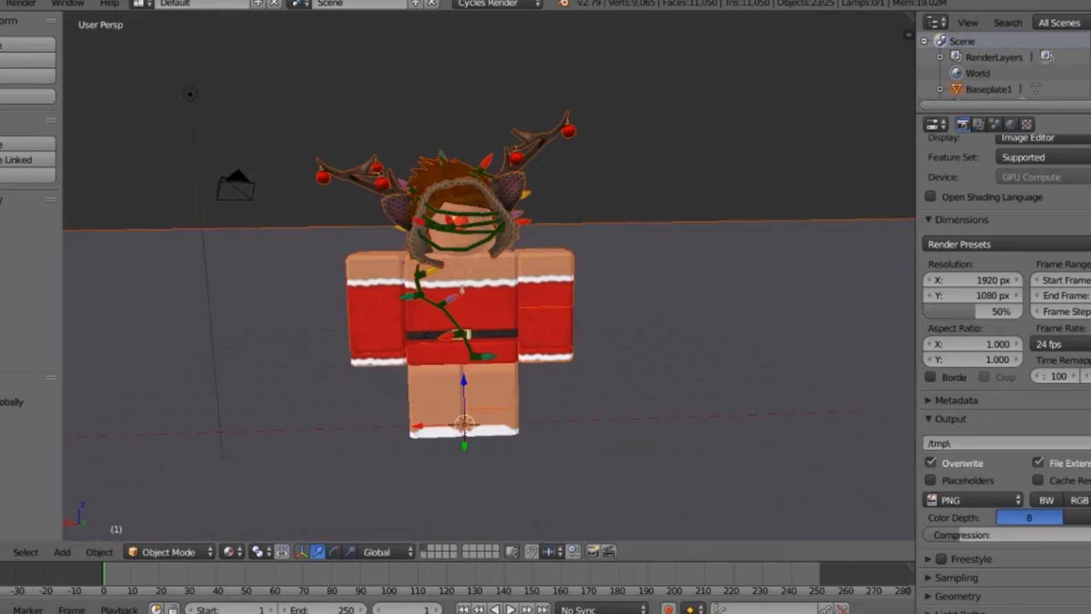
left_click(966, 280)
key("BackSpace")
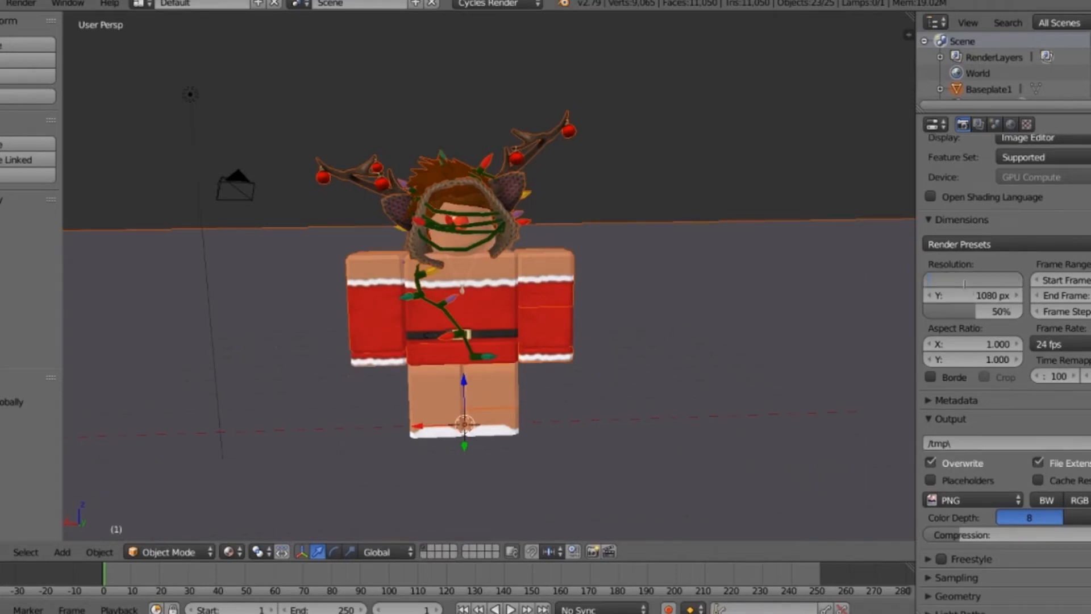
type("10000")
key("Return")
left_click(973, 295)
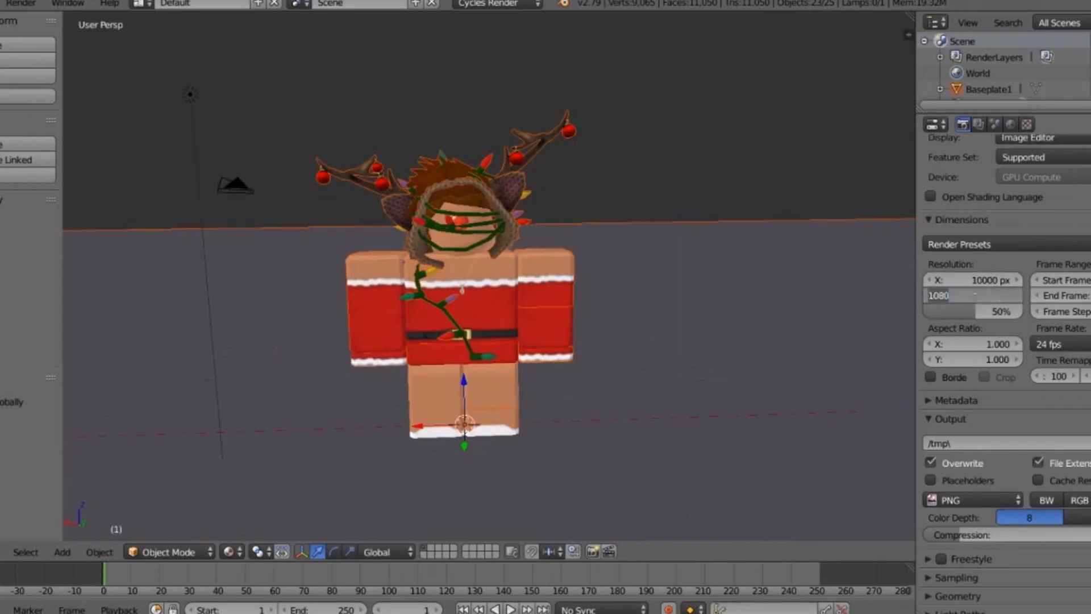
type("10000")
key("Return")
left_click_drag(977, 311, 944, 311)
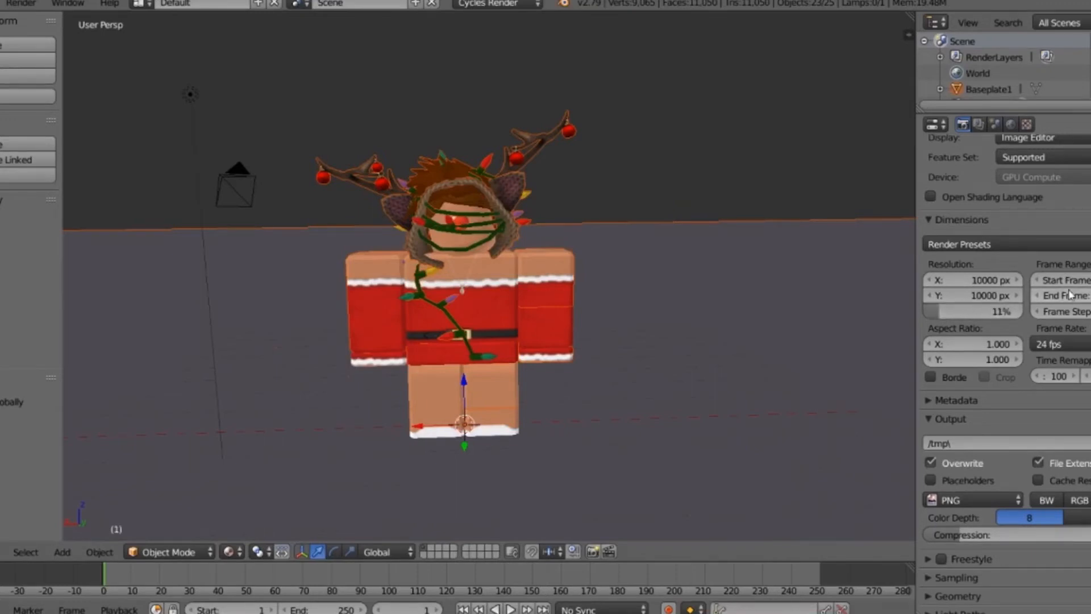
left_click(966, 312)
key("Return")
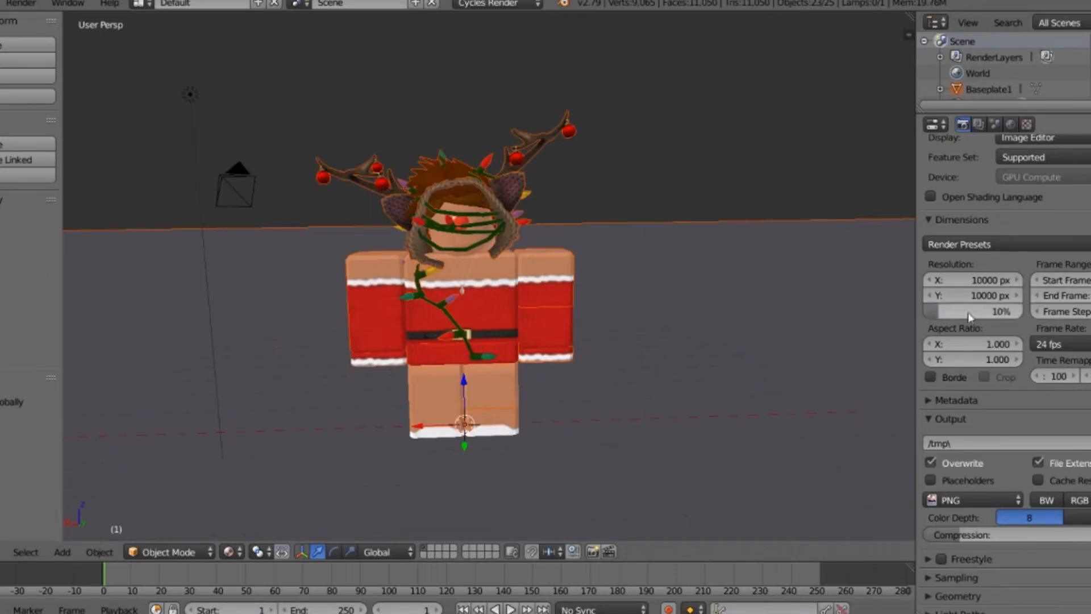
- Enable the Transparent option in the Film render settings
scroll(1002, 370, "down", 6)
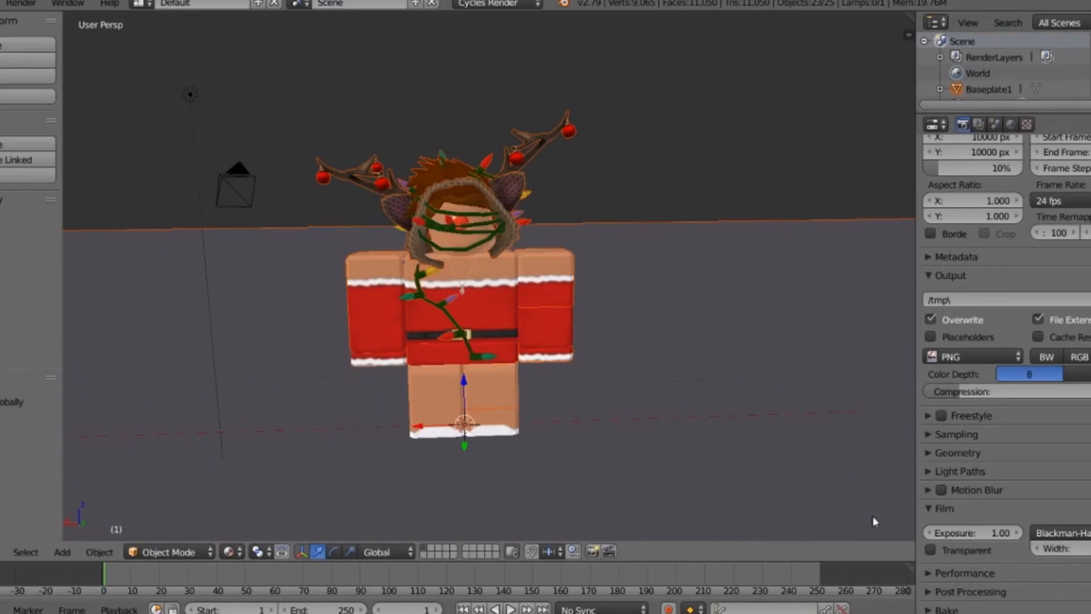
left_click(930, 550)
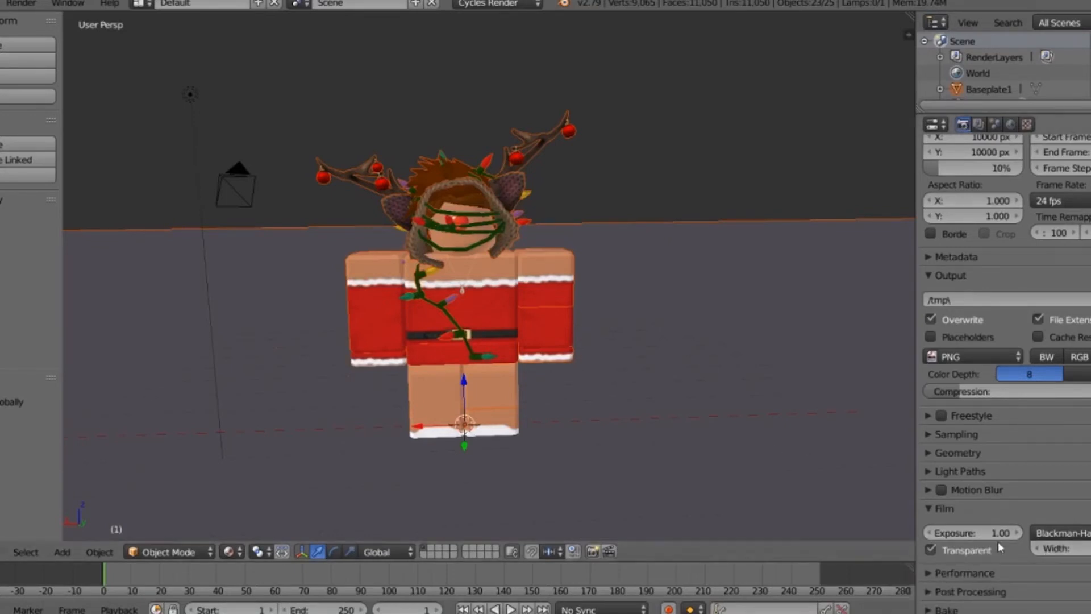
- In the Performance render settings, set the tile size to 256 in both X and Y
left_click(977, 571)
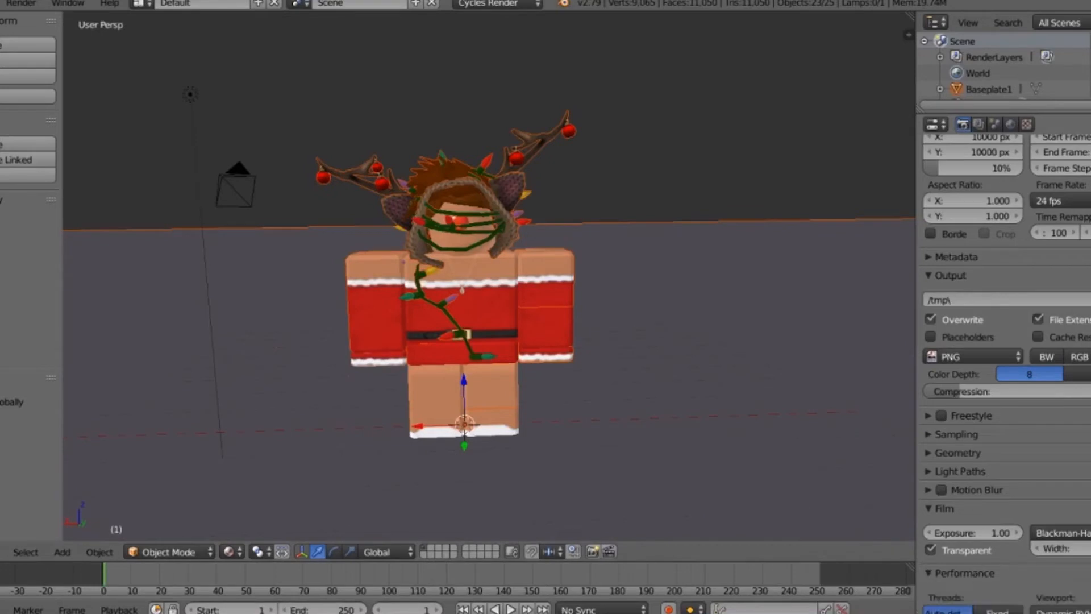
scroll(986, 452, "down", 5)
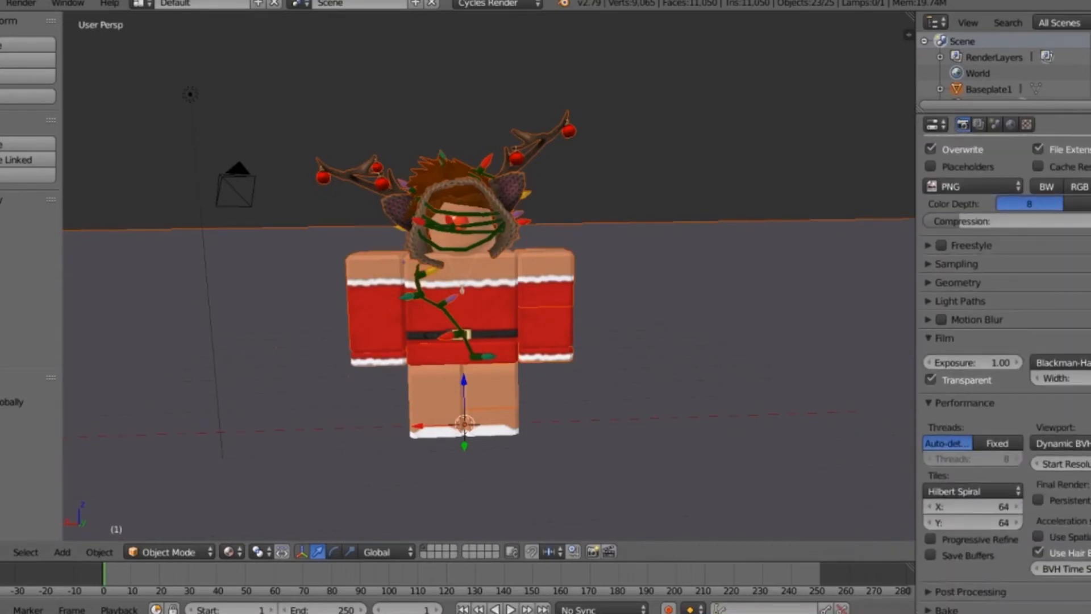
left_click(961, 403)
left_click(933, 405)
left_click(957, 503)
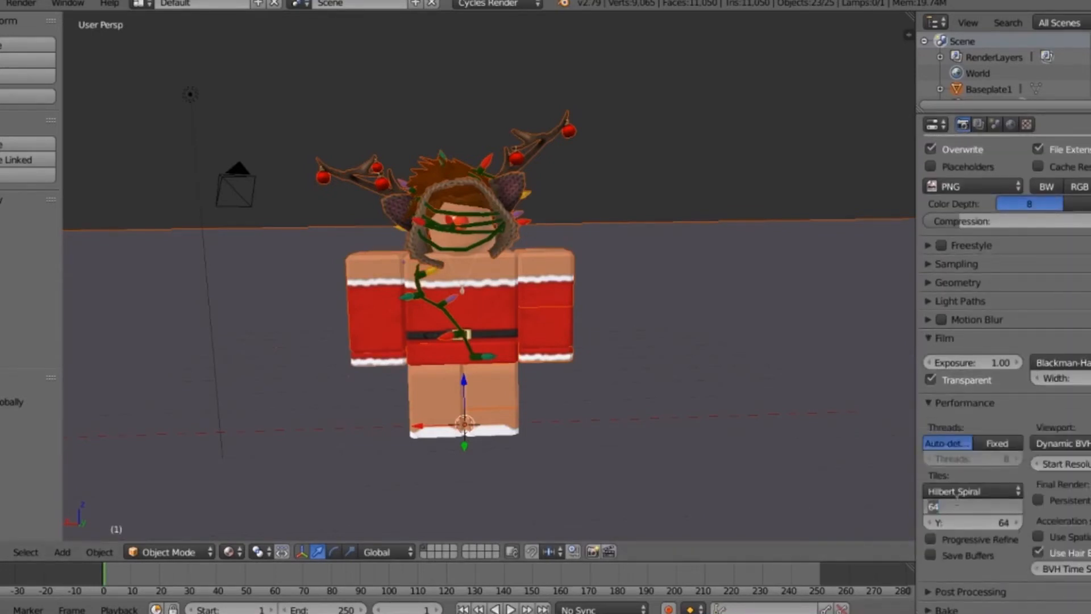
key("BackSpace")
type("256")
key("Return")
left_click(960, 522)
type("256")
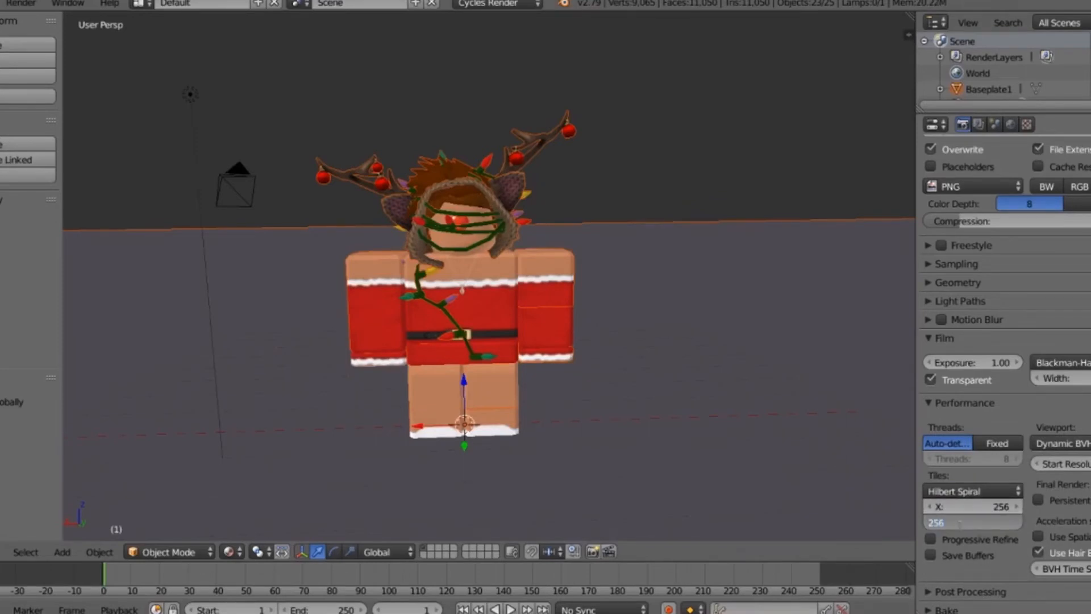
key("Return")
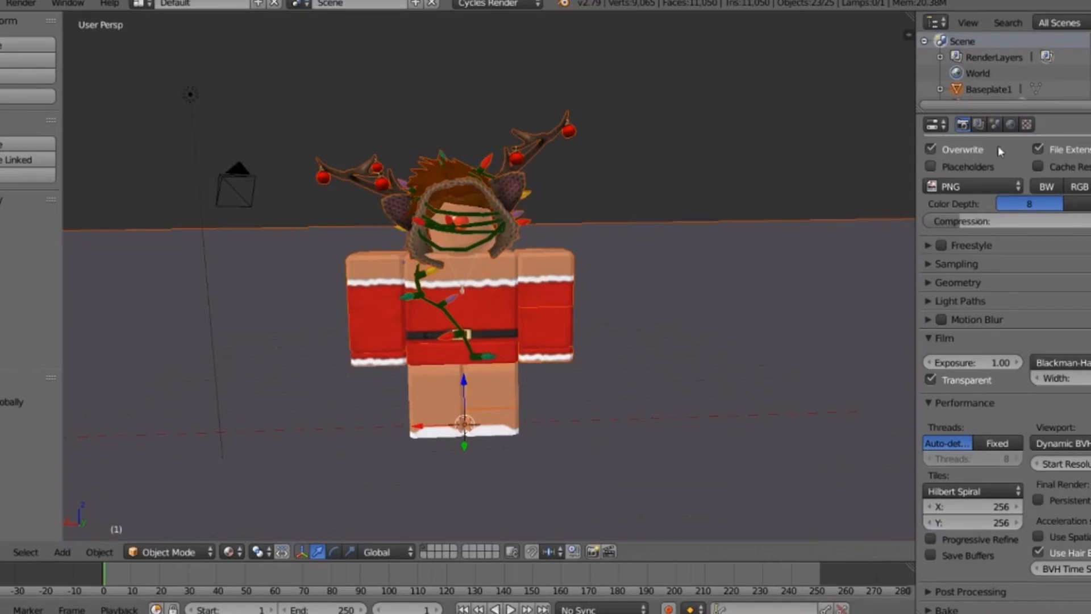
- Raise the Film exposure to 1.06 and enable Ambient Occlusion for the world
left_click(1016, 363)
left_click(1017, 364)
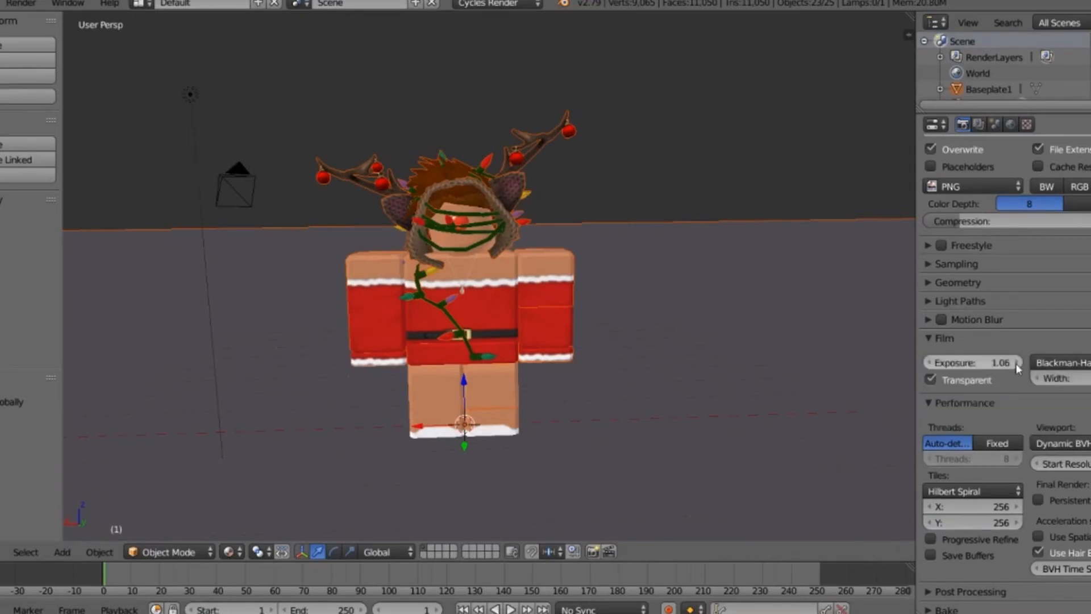
left_click(1010, 125)
left_click(940, 305)
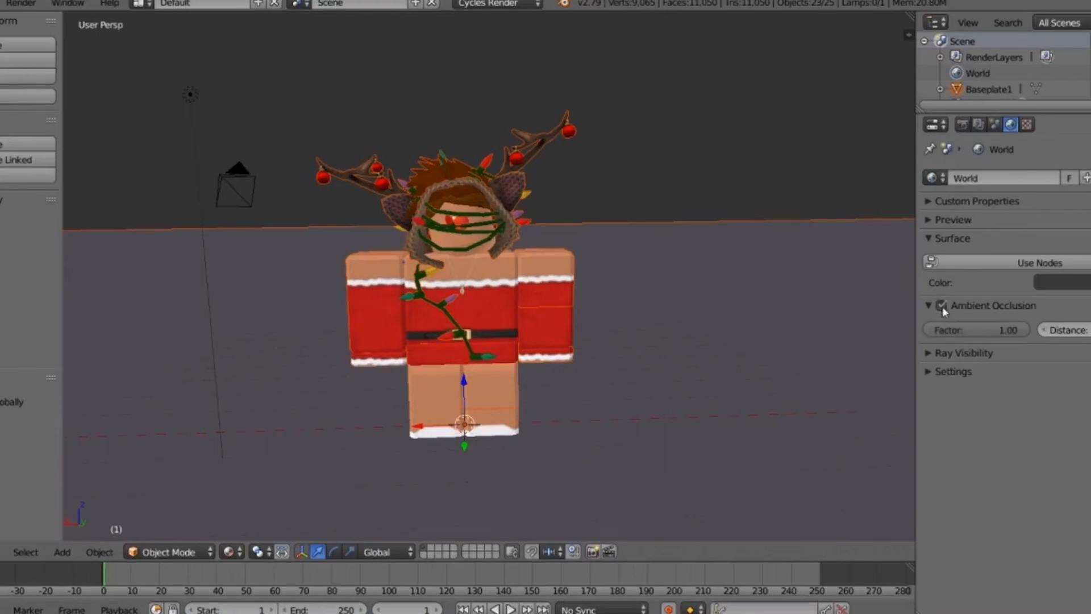
- Preview the avatar with Rendered viewport shading and return the viewport to Material shading
left_click(229, 551)
left_click(259, 447)
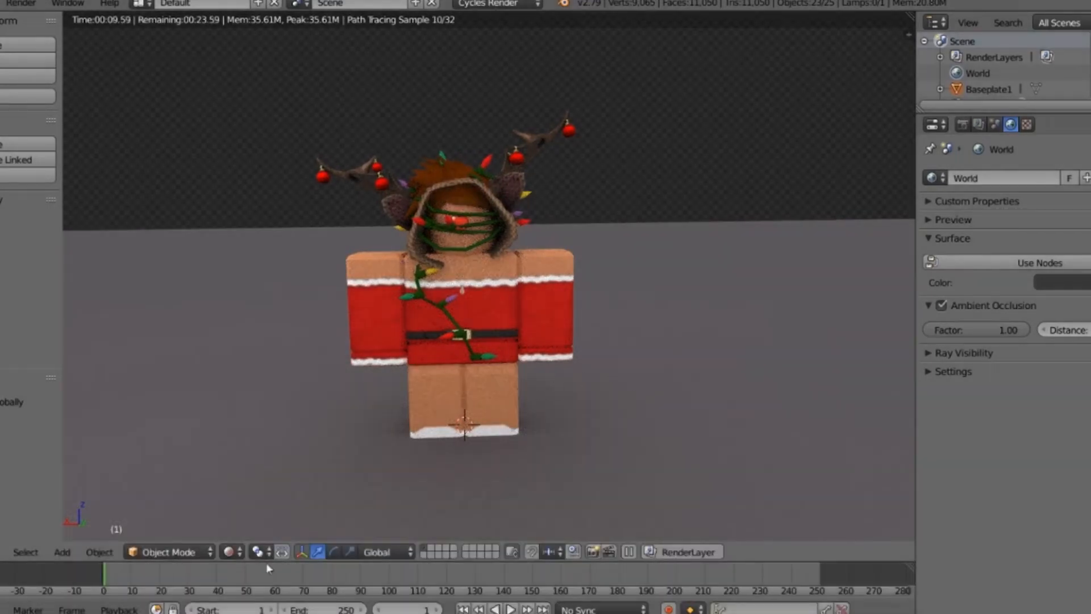
left_click(229, 551)
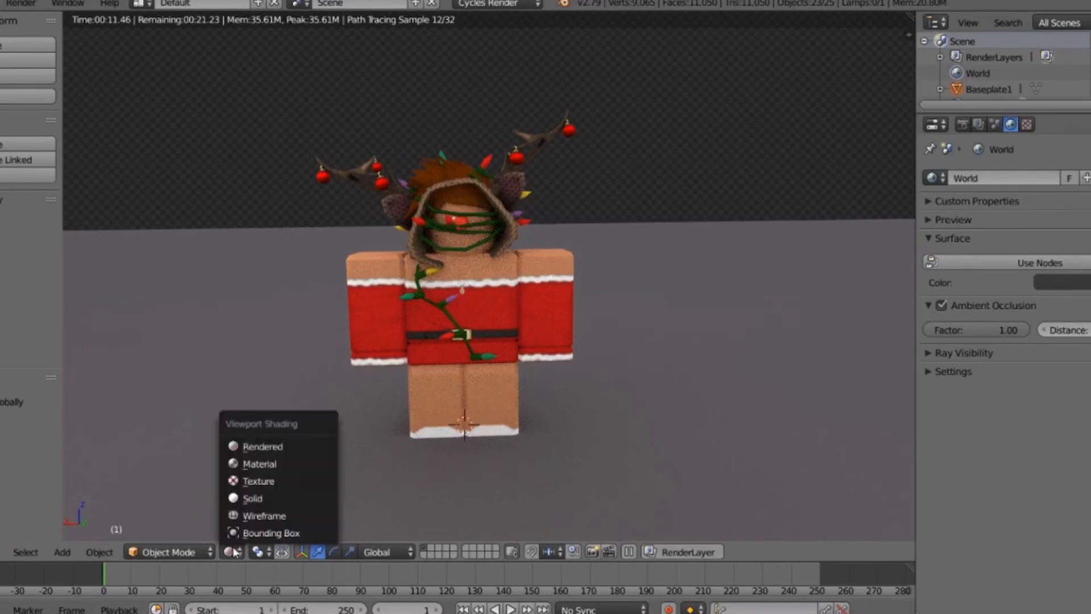
left_click(271, 464)
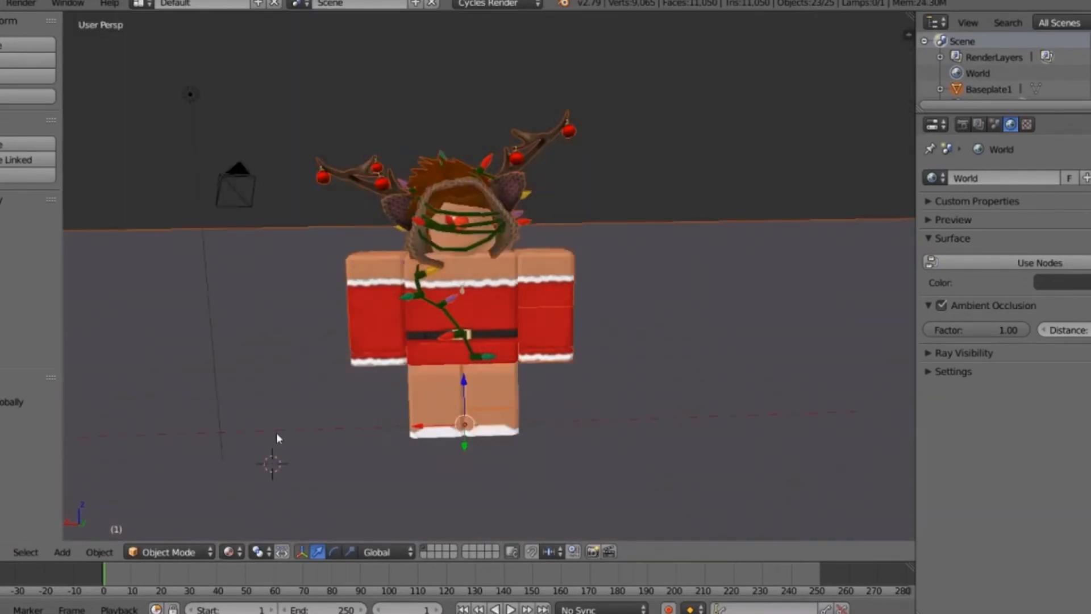
- Delete the Baseplate1 floor object beneath the avatar
left_click(238, 443)
right_click(268, 332)
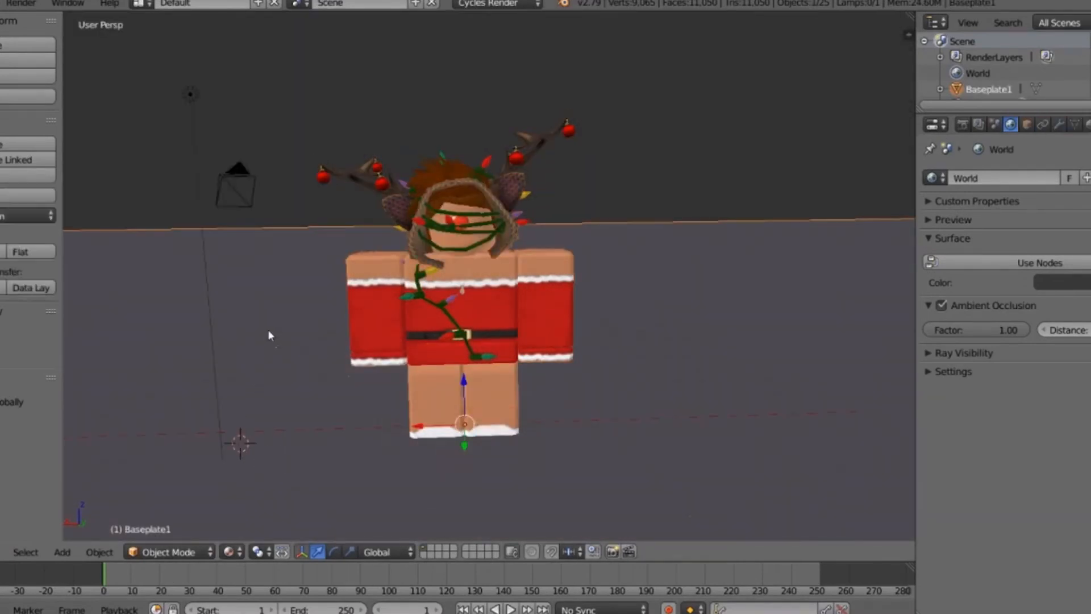
left_click(268, 329)
key("x")
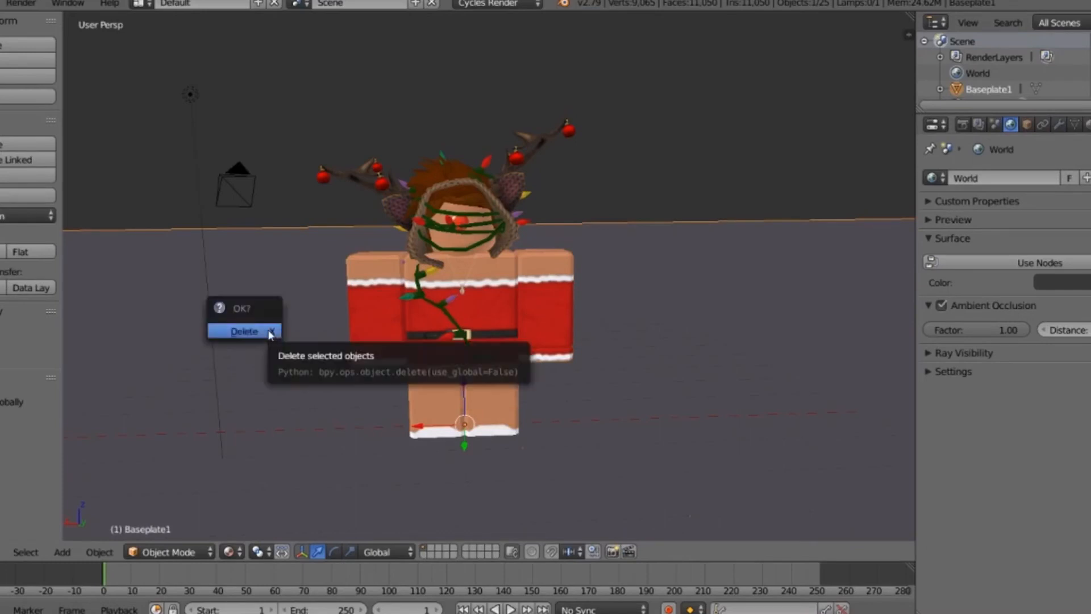
left_click(237, 330)
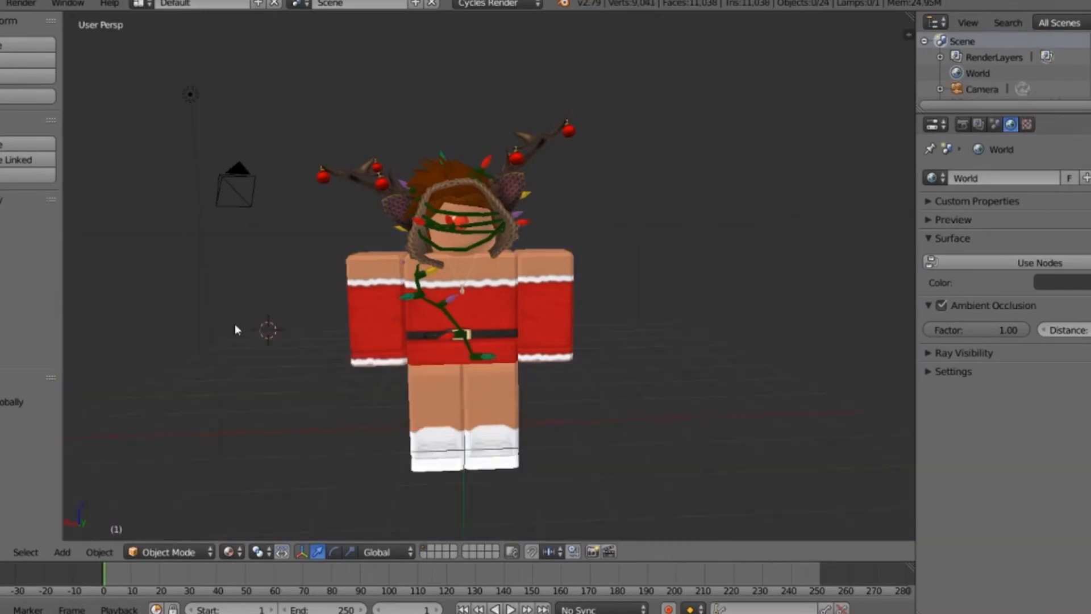
- Go to frame 0 and show the scene through the camera
key("Left")
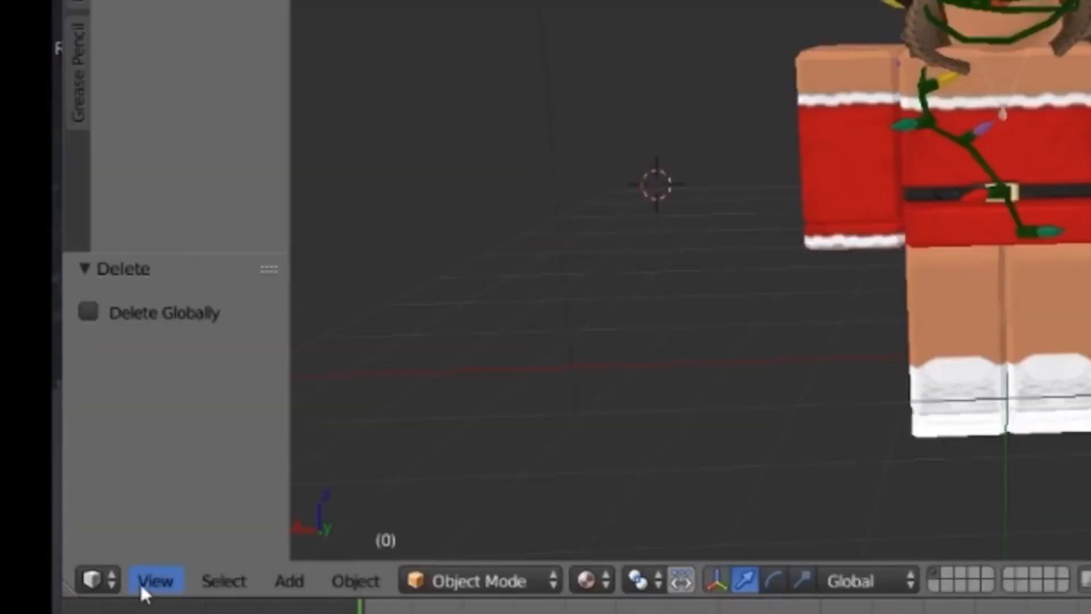
left_click(0, 551)
left_click(96, 502)
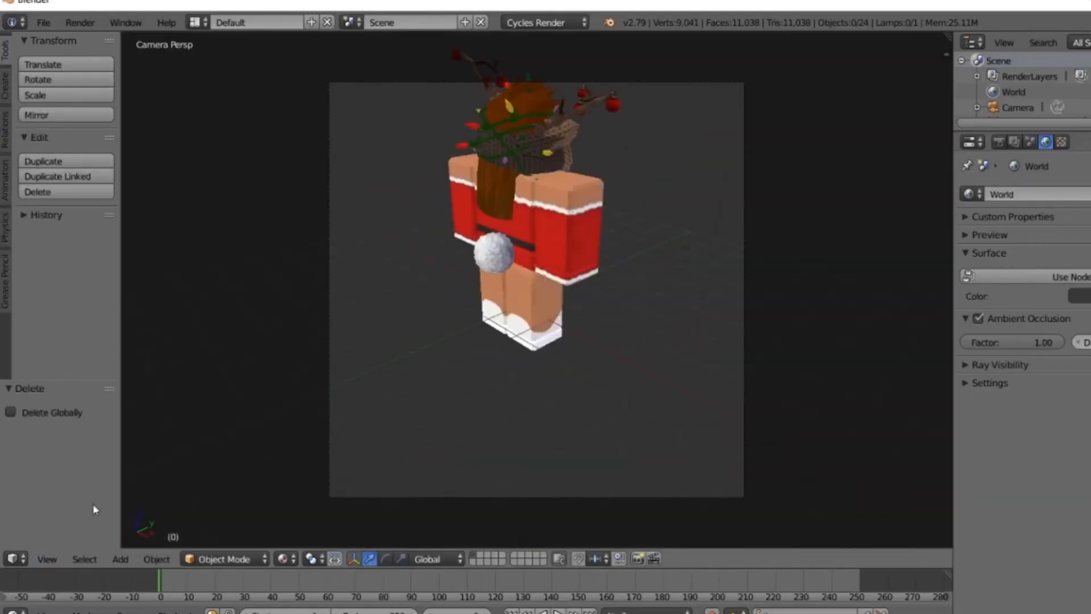
- Fly the camera from behind the avatar around to its front, with the whole figure in the camera frame
key("shift+f")
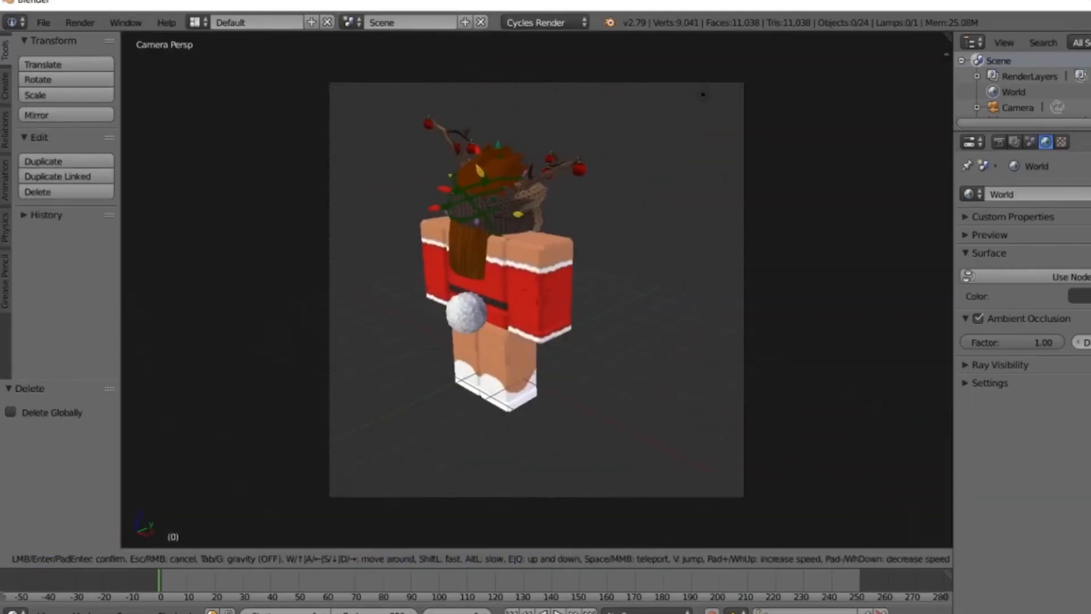
key("w")
key("d")
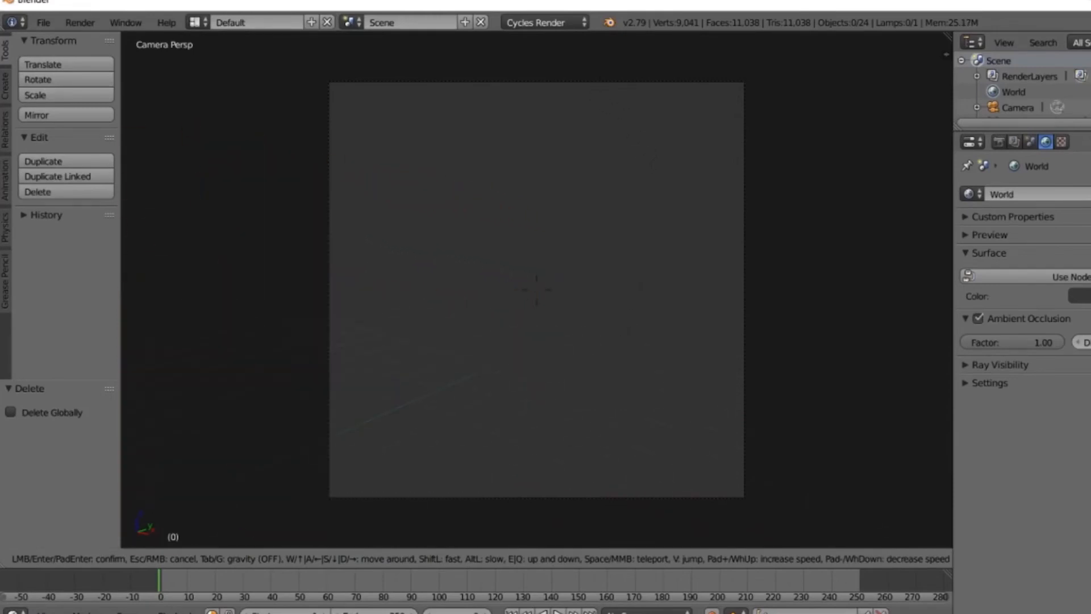
key("d")
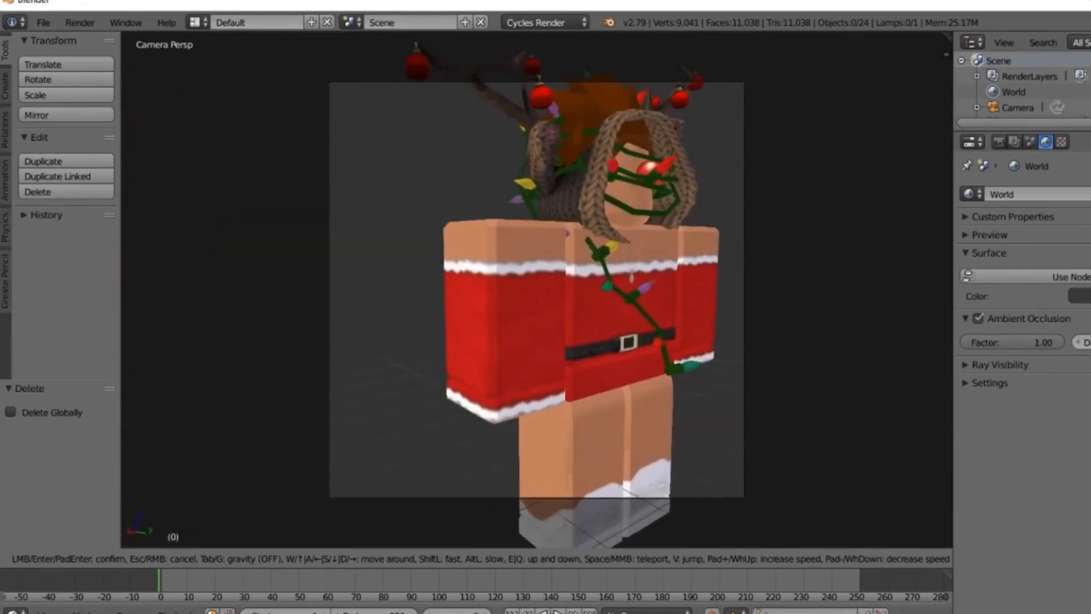
key("s")
key("d")
key("w")
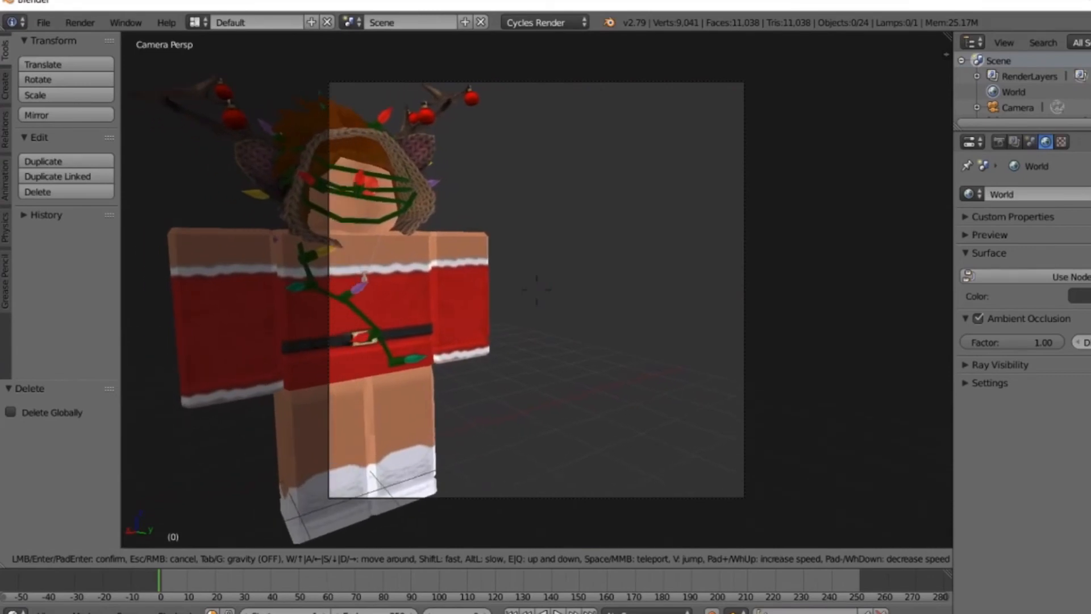
key("s")
key("d")
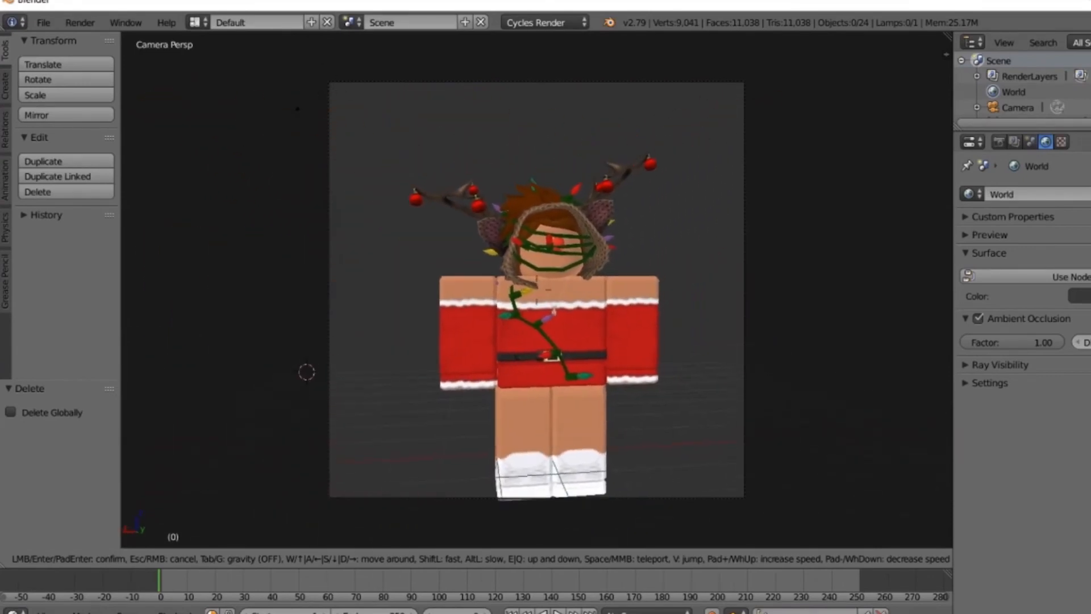
- Move the camera closer and centre the avatar in the frame, cropping only the lower part of its feet
key("w")
key("d")
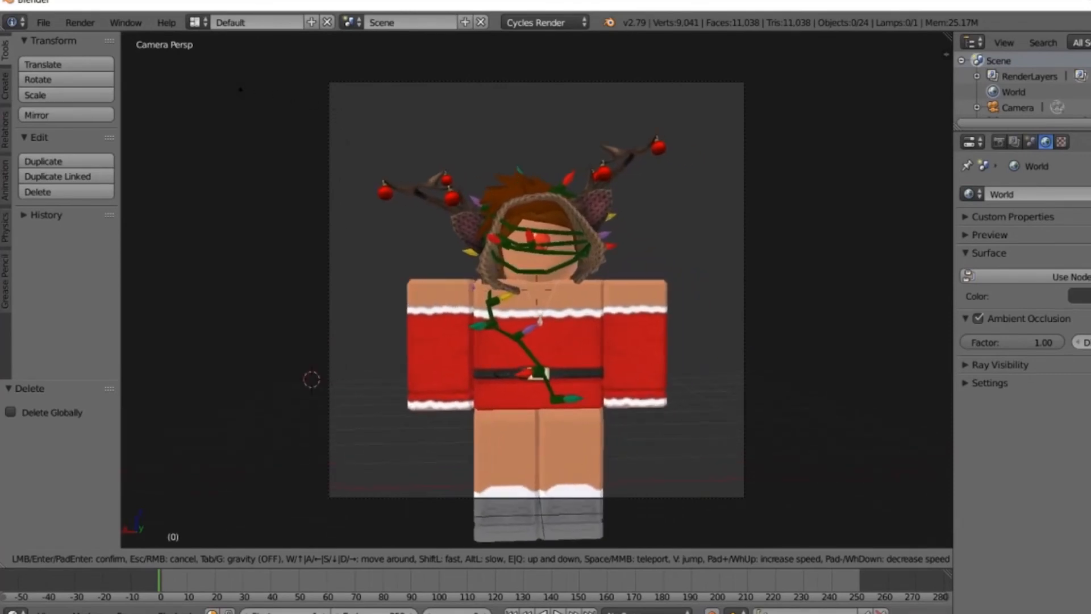
key("e")
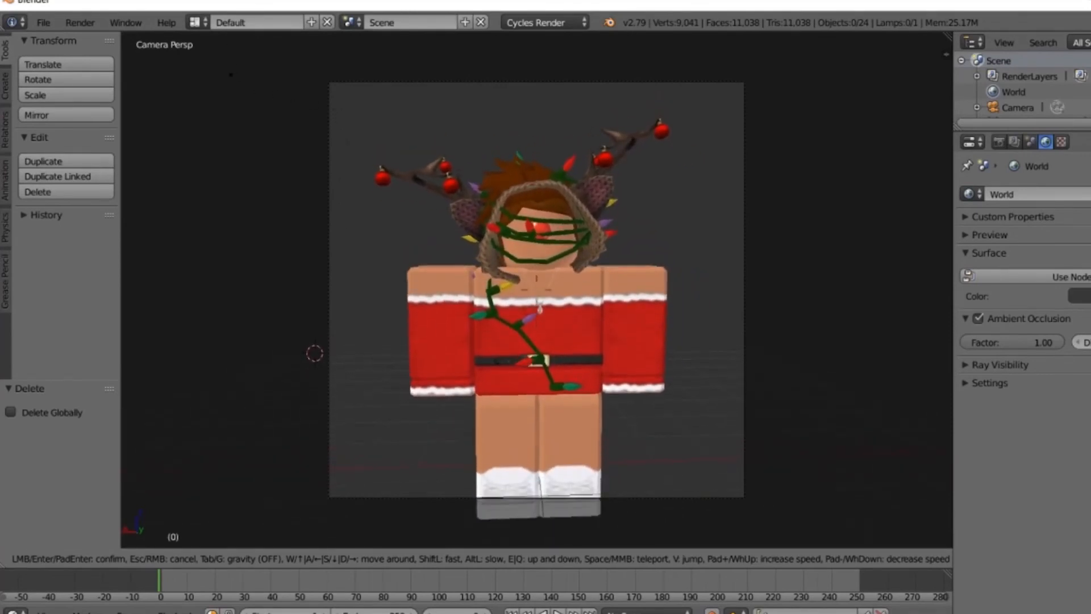
key("w")
key("d")
key("a")
key("e")
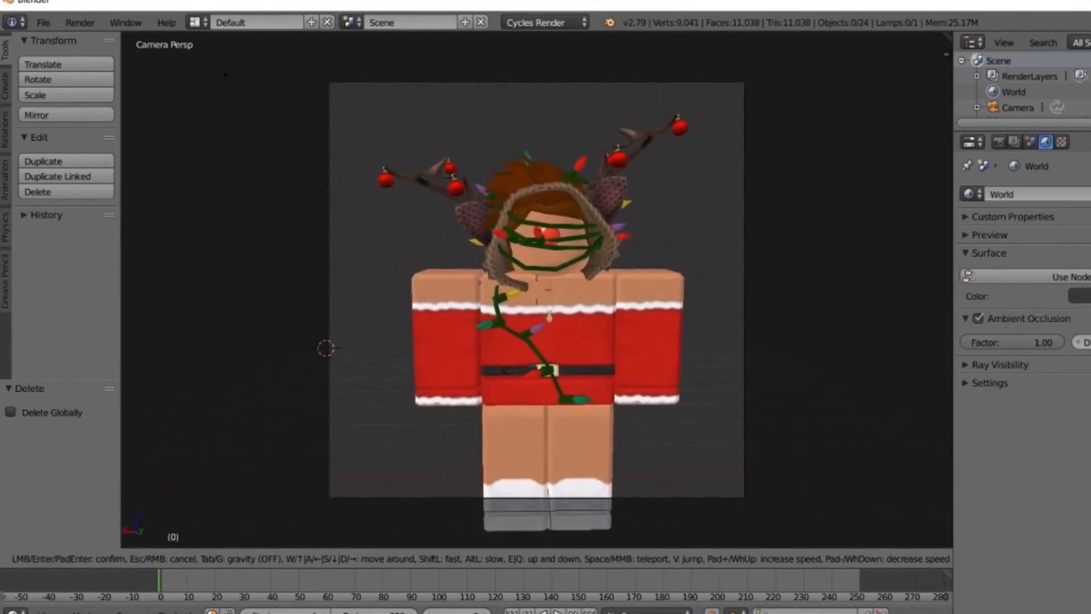
key("d")
key("a")
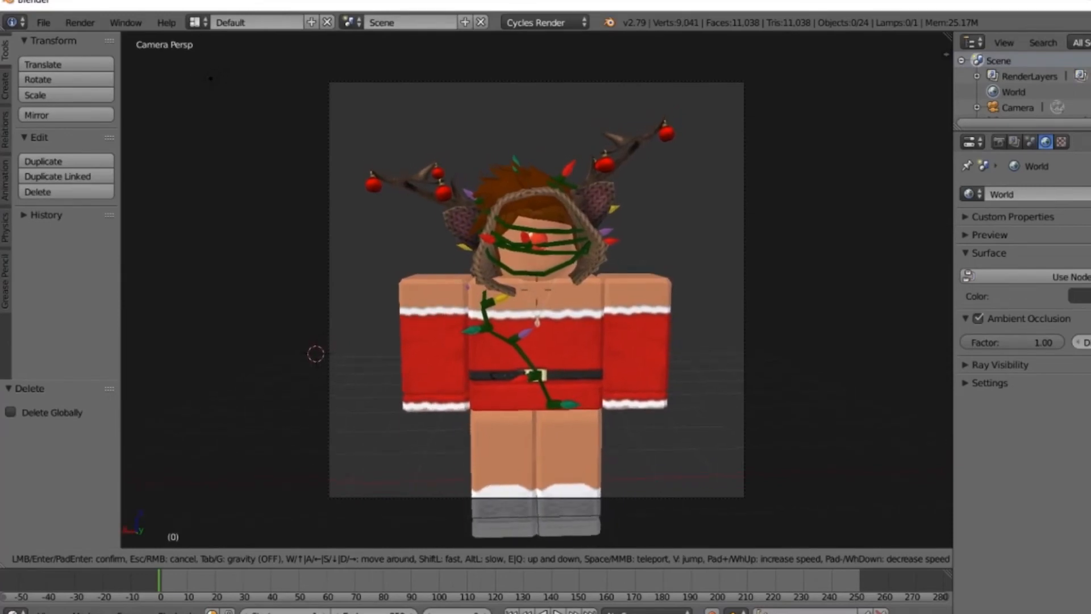
left_click(539, 295)
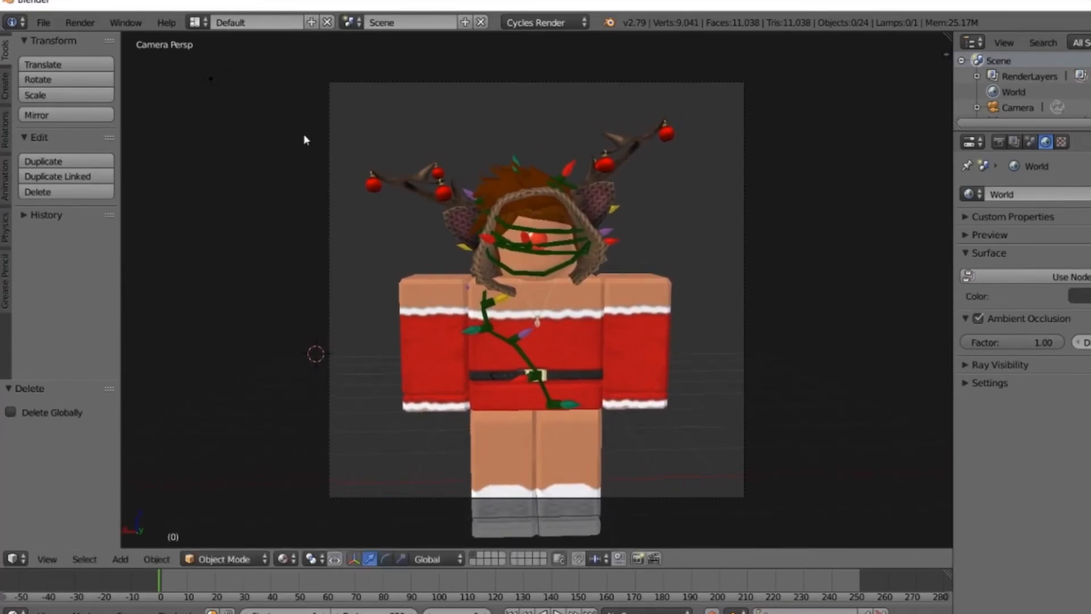
- Render the still image from the camera and save it to the Desktop as a PNG named tutorial
left_click(85, 23)
left_click(108, 40)
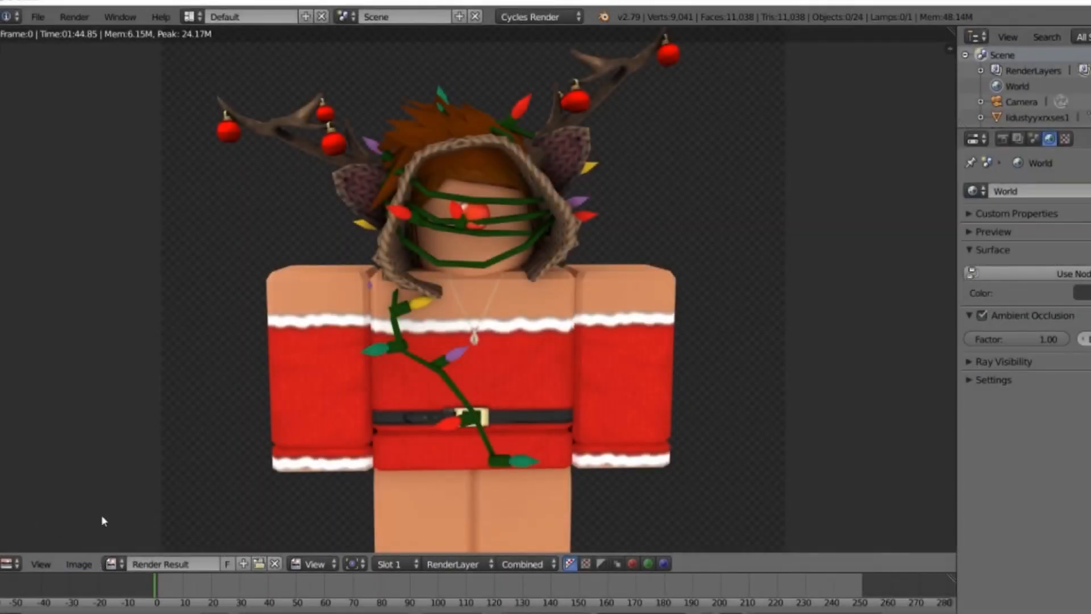
left_click(90, 562)
left_click(111, 467)
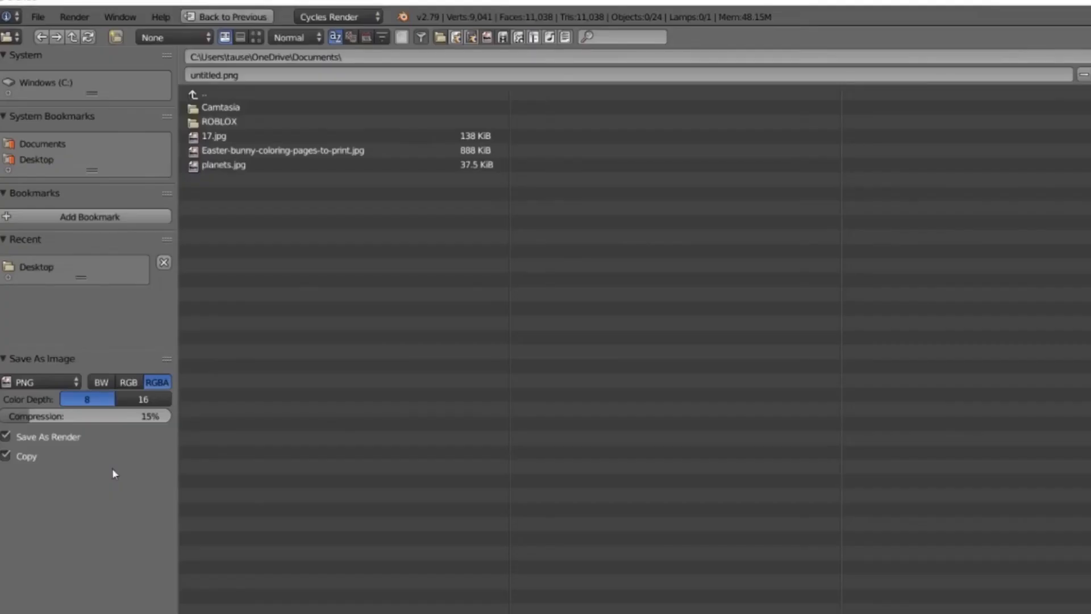
left_click(203, 95)
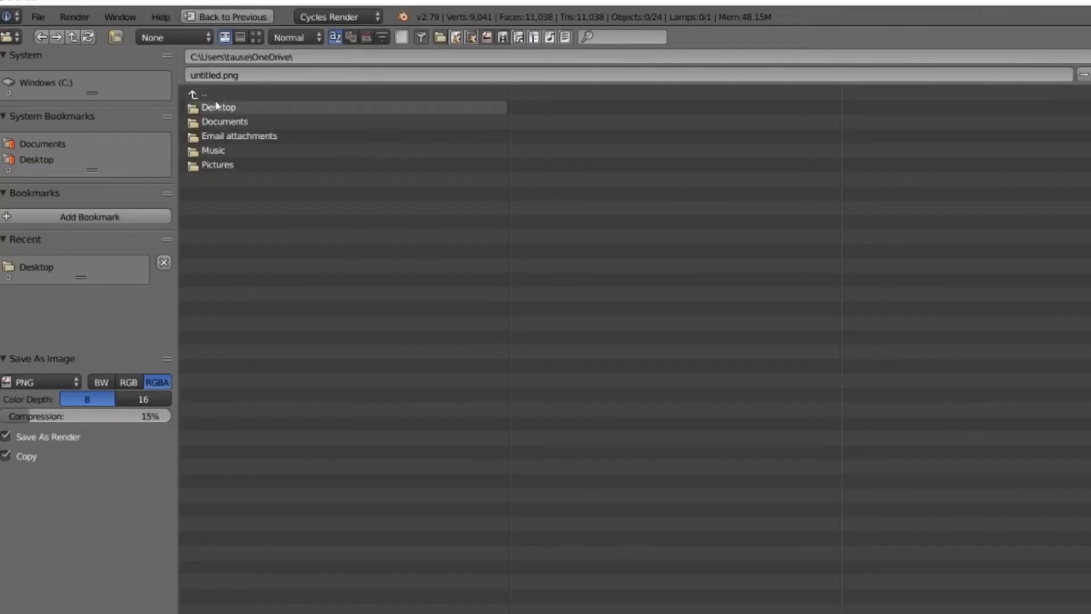
left_click(219, 108)
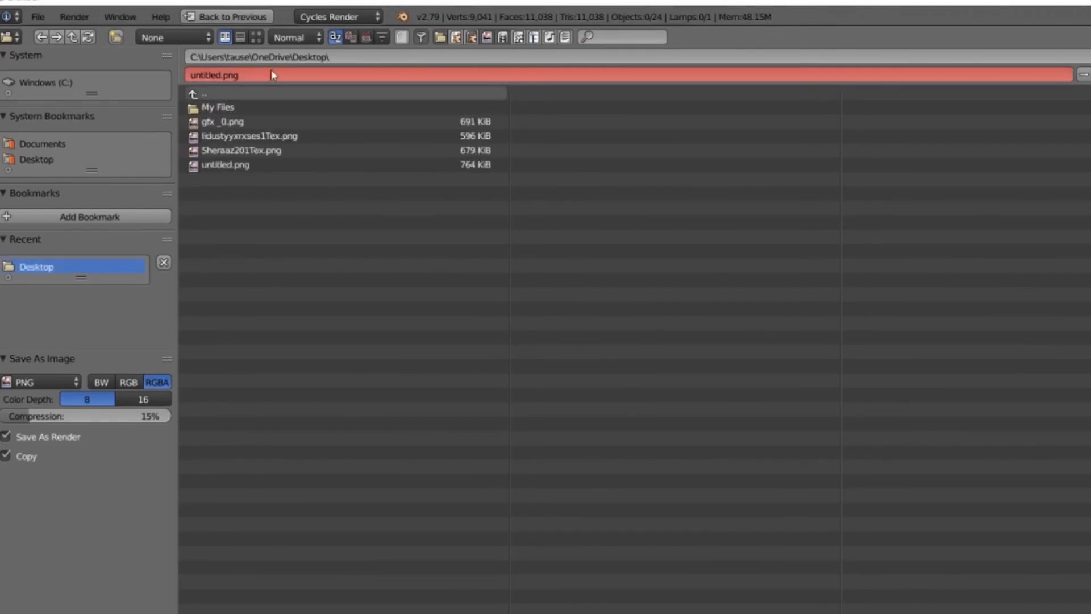
left_click(275, 69)
key("BackSpace")
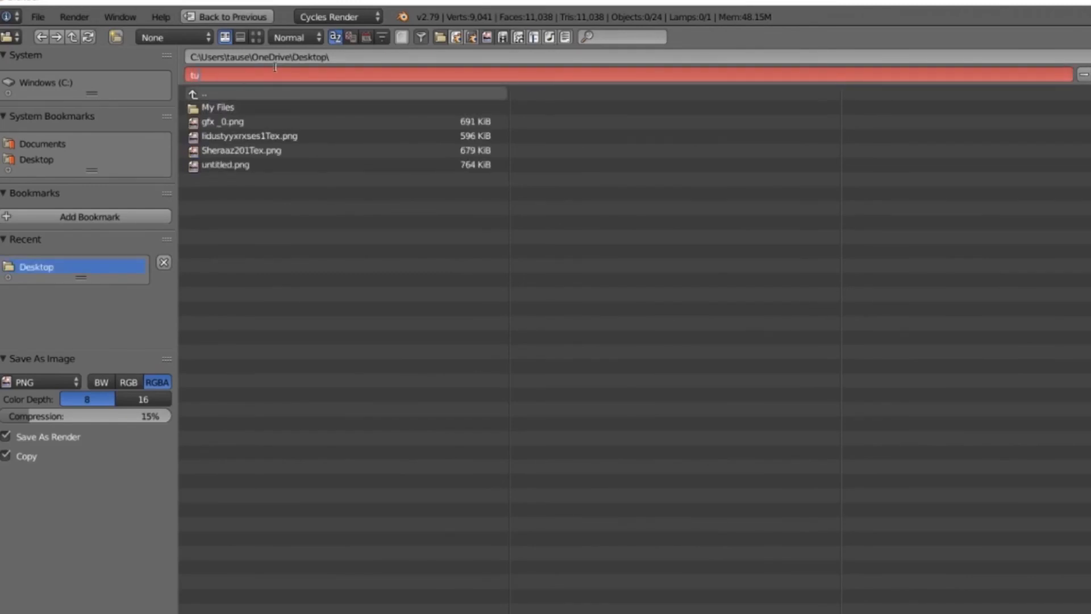
type("tutorial")
key("Return")
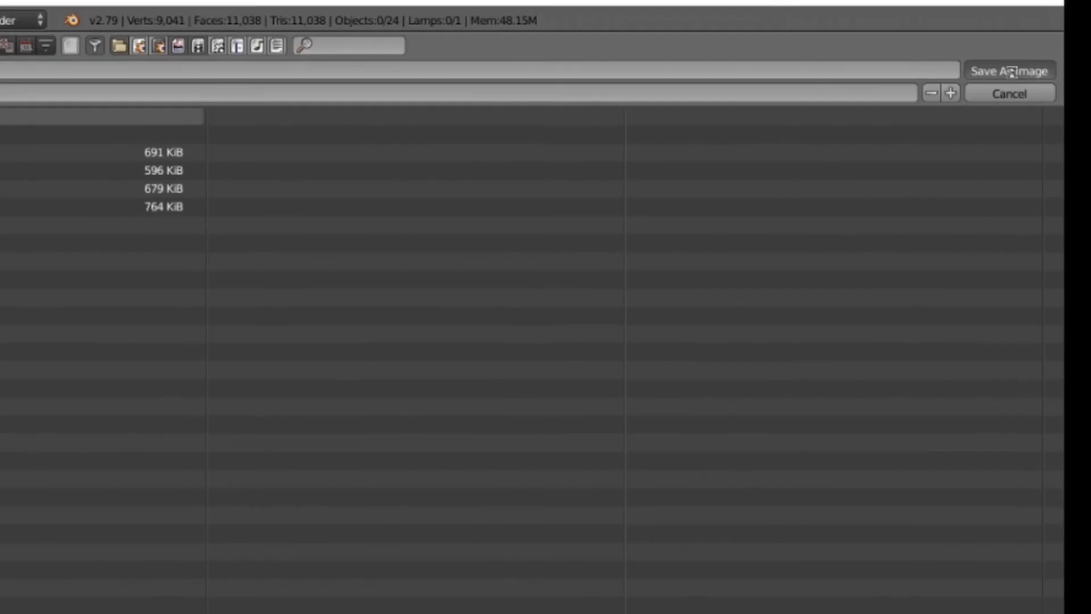
left_click(1010, 71)
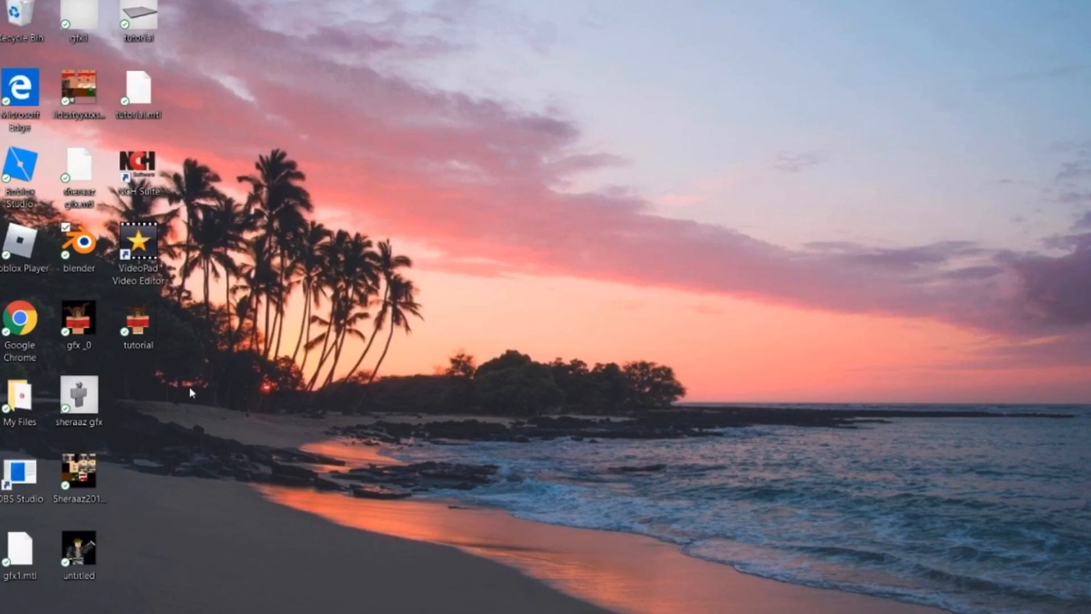
- Inspect the saved tutorial render in Photos and switch to the Baseplate window in Roblox Studio
double_click(138, 324)
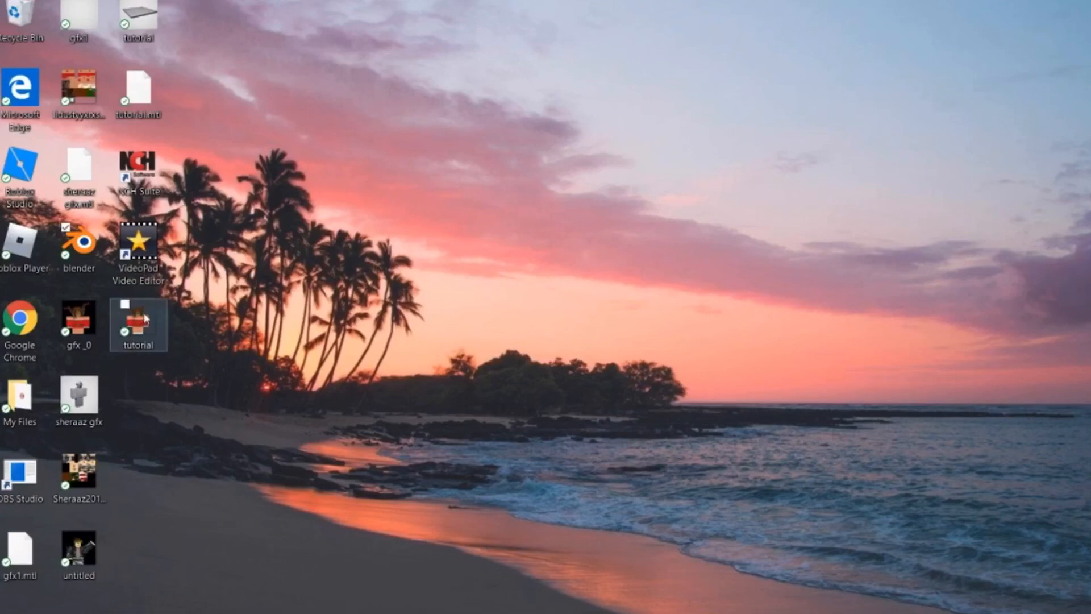
left_click(641, 529)
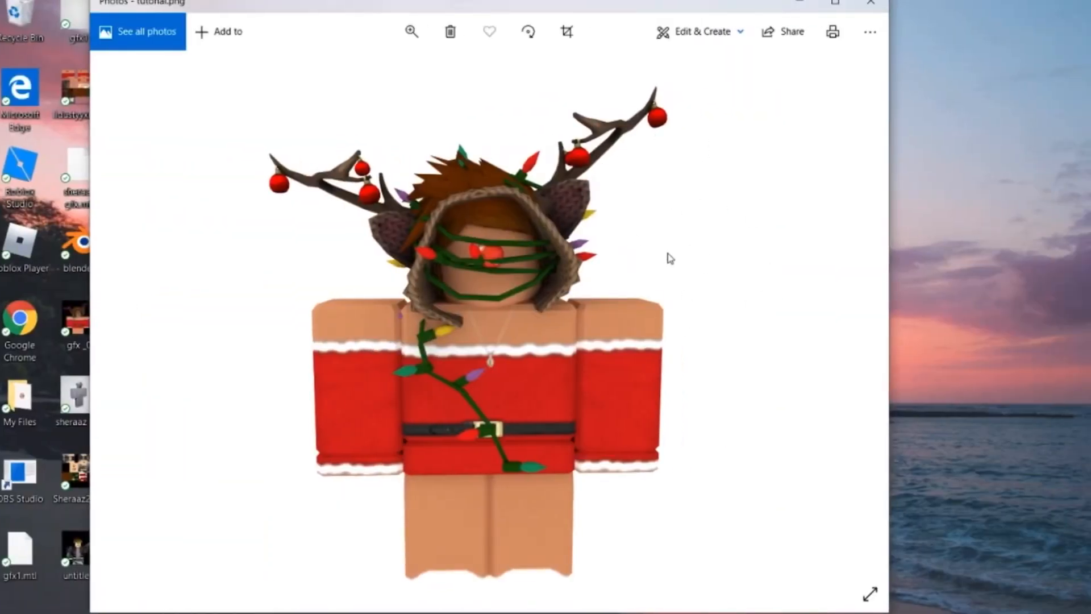
left_click(865, 7)
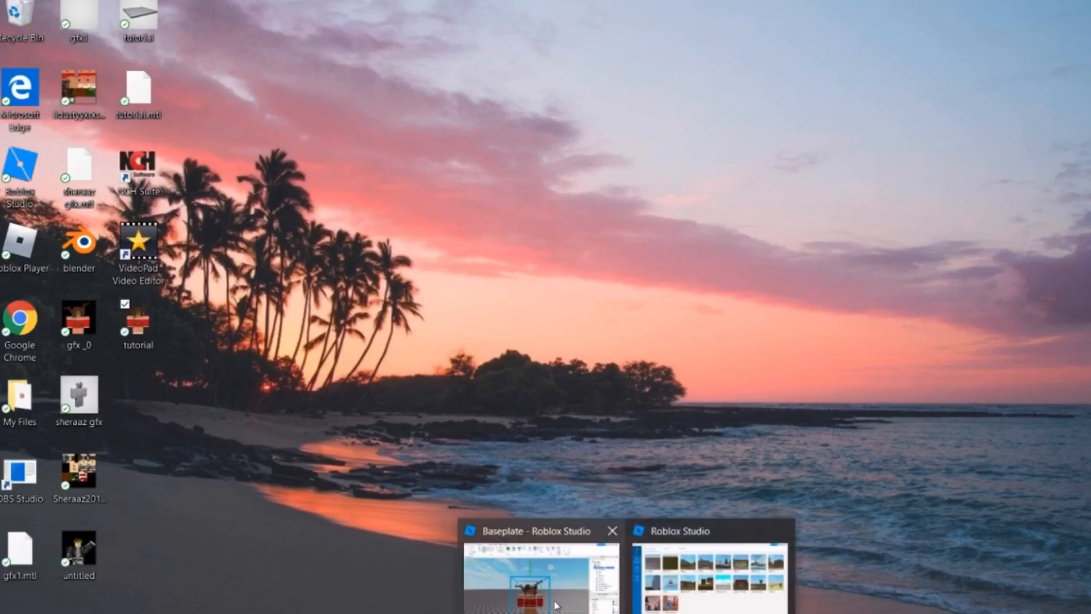
left_click(554, 597)
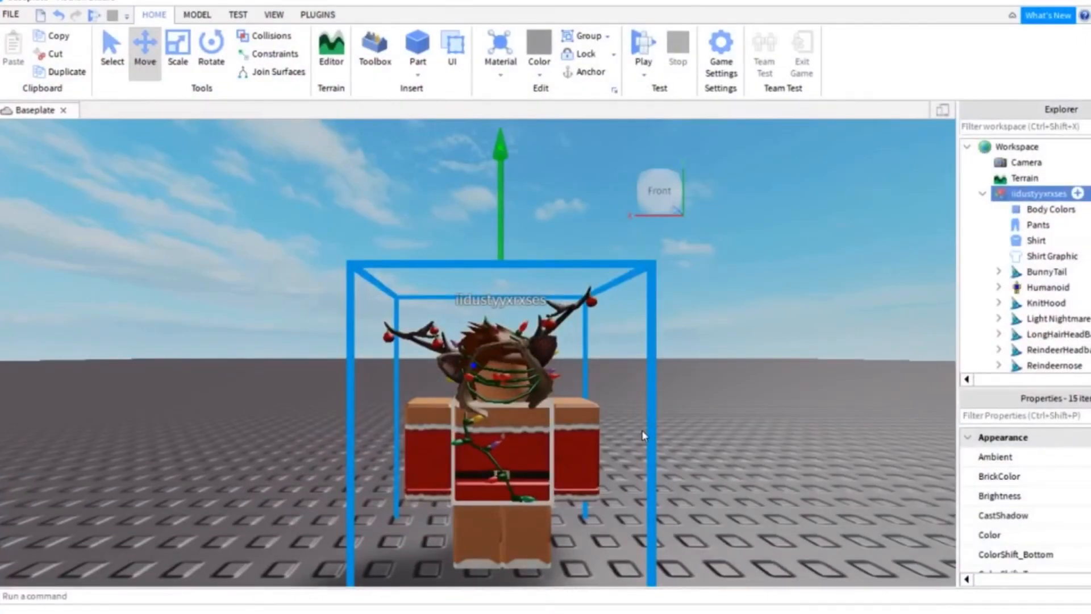